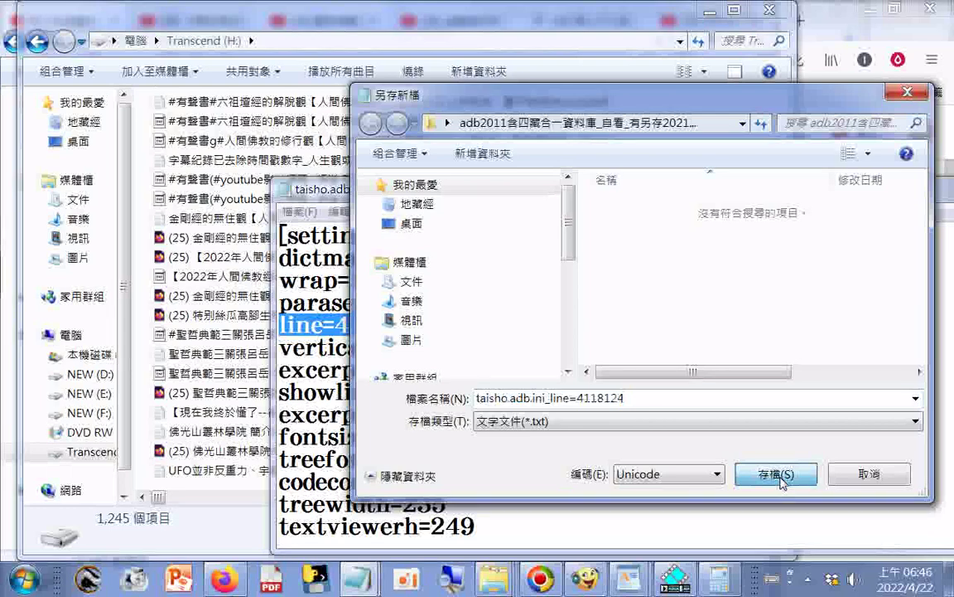
Step: Save the settings text as taisho.adb.ini_line=4118124.txt with Unicode encoding and move its window aside
left_click(778, 474)
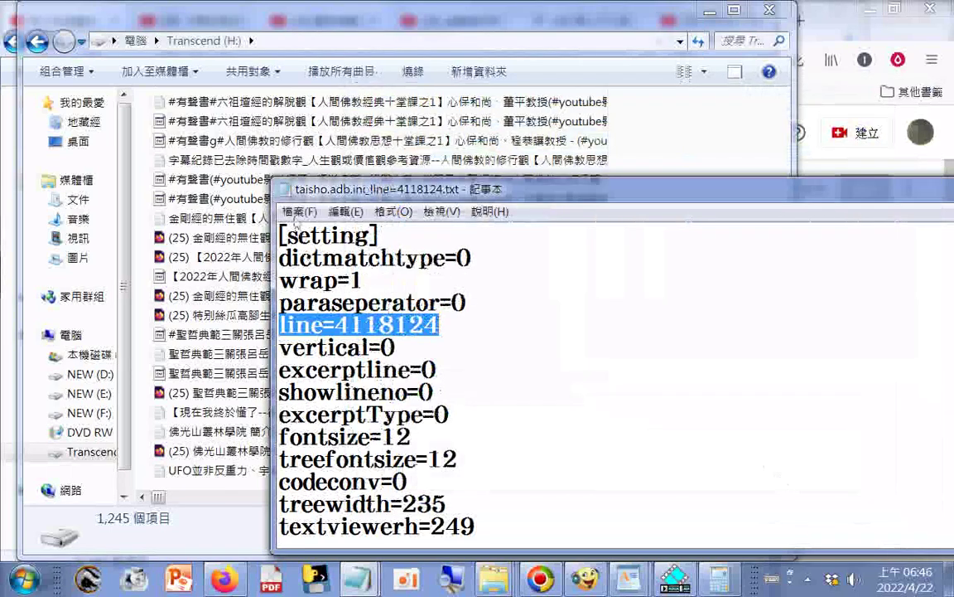
left_click_drag(334, 190, 620, 261)
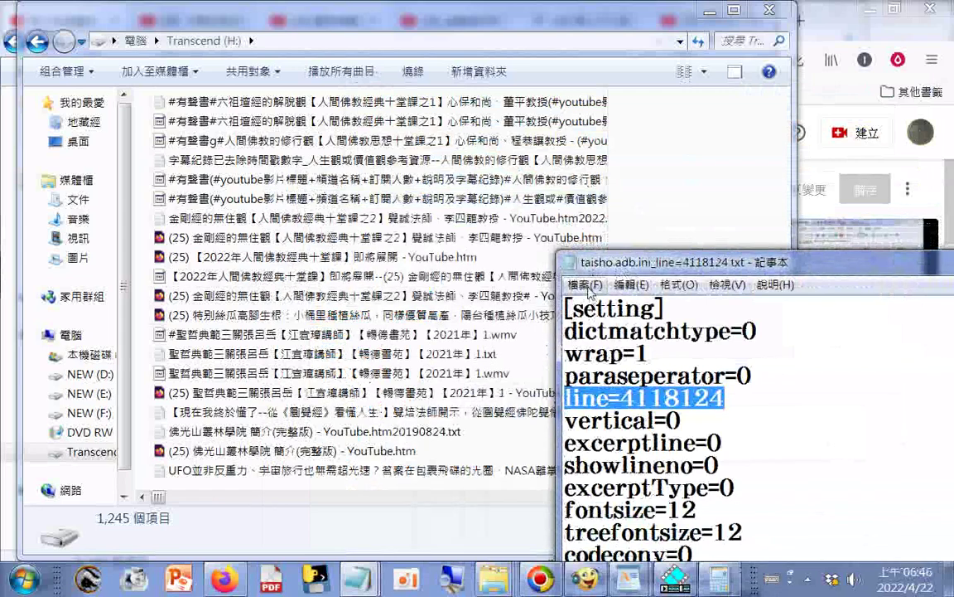
Step: Bring up the save-as dialog for the text again, check the full folder path, and list all file types (*.*)
left_click(585, 284)
left_click(621, 358)
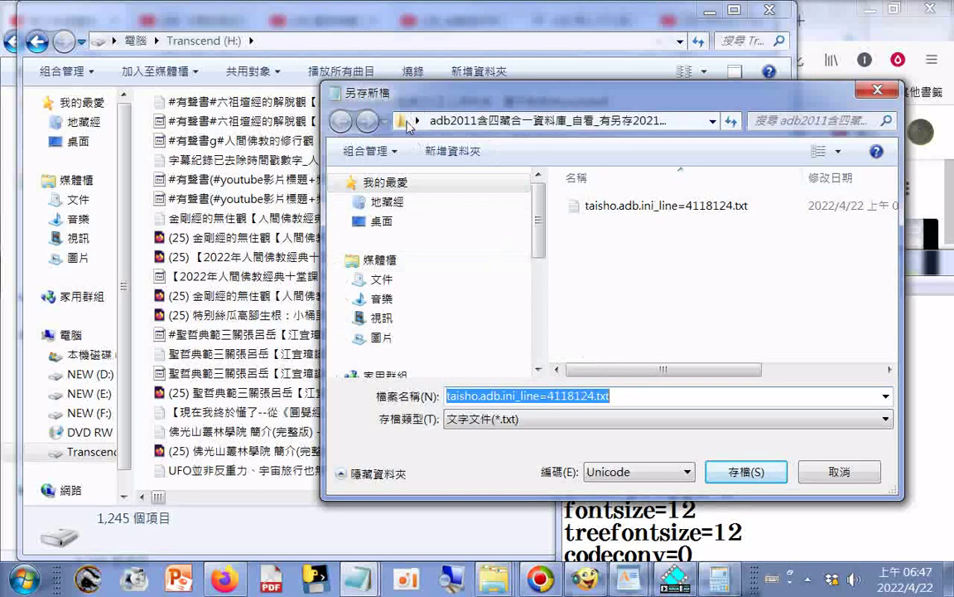
left_click(407, 126)
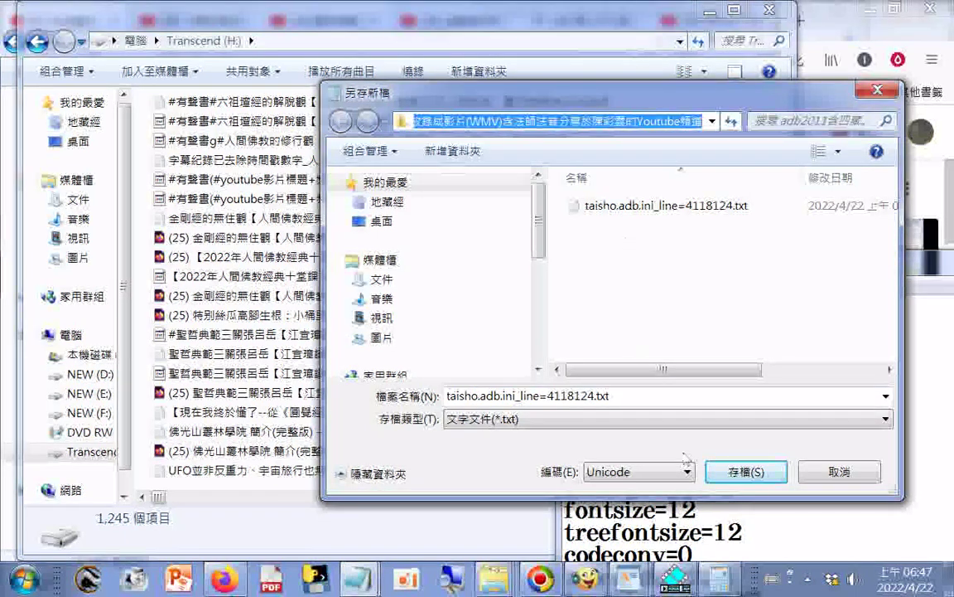
left_click(654, 420)
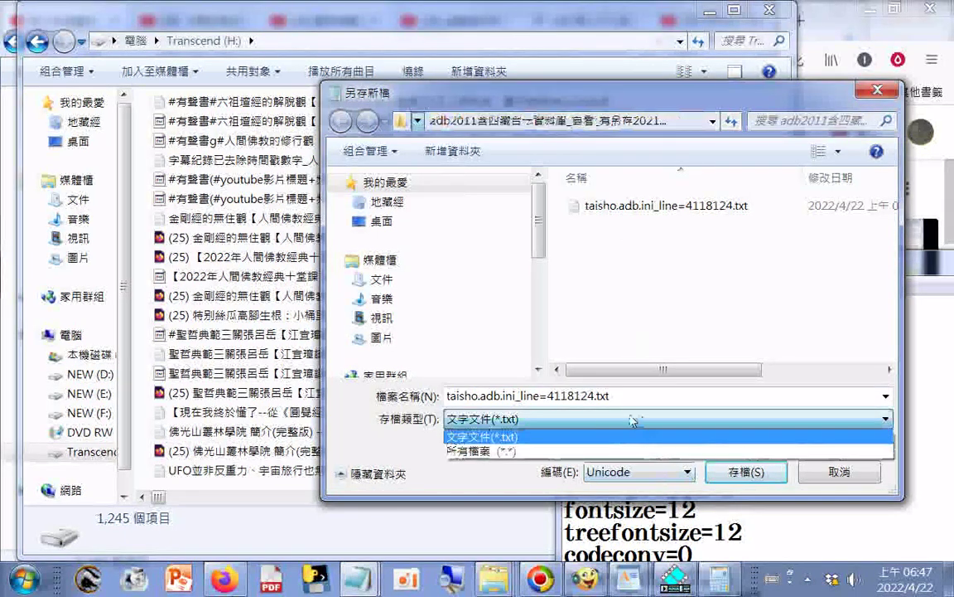
left_click(561, 452)
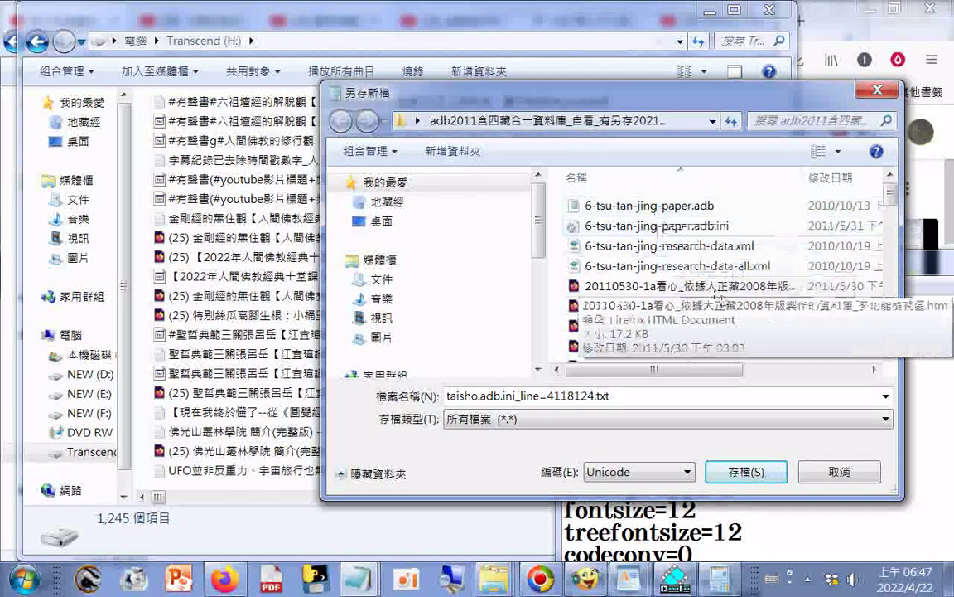
left_click(893, 234)
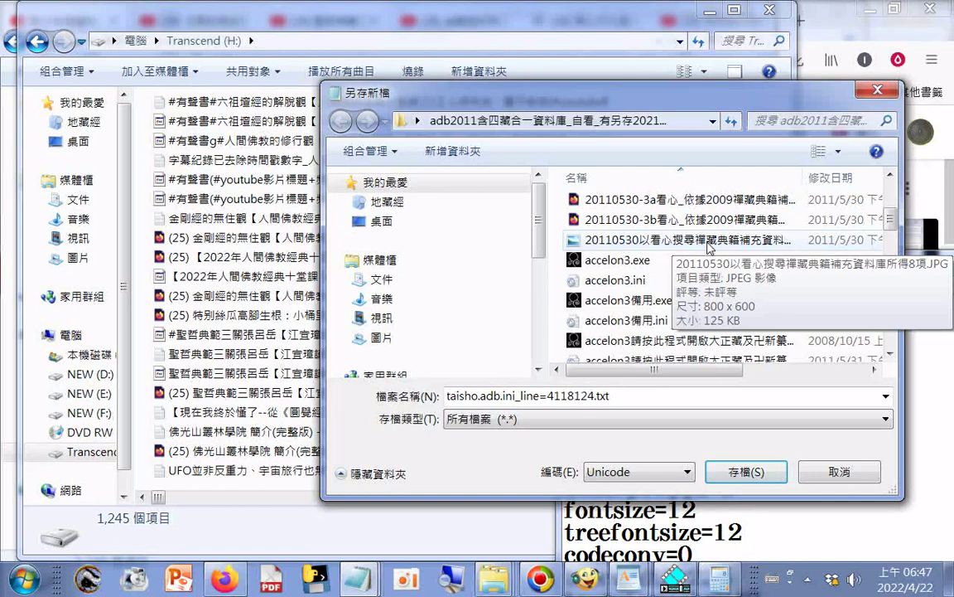
Step: View 20110530以看心搜尋禪藏典籍補充資料庫所得8項.JPG in Windows Photo Viewer and minimize the viewer when done
left_click(708, 242)
right_click(709, 242)
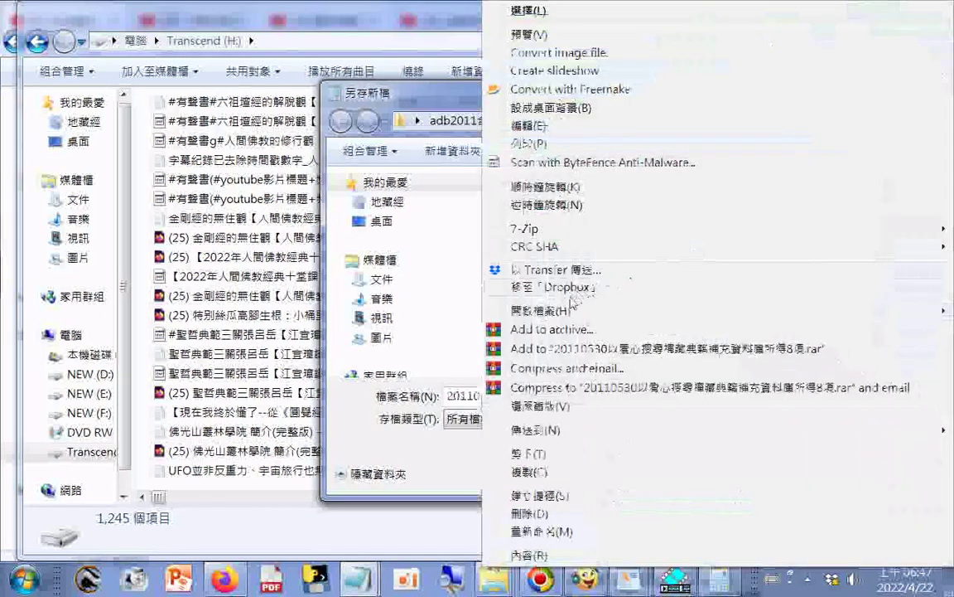
mouse_move(572, 307)
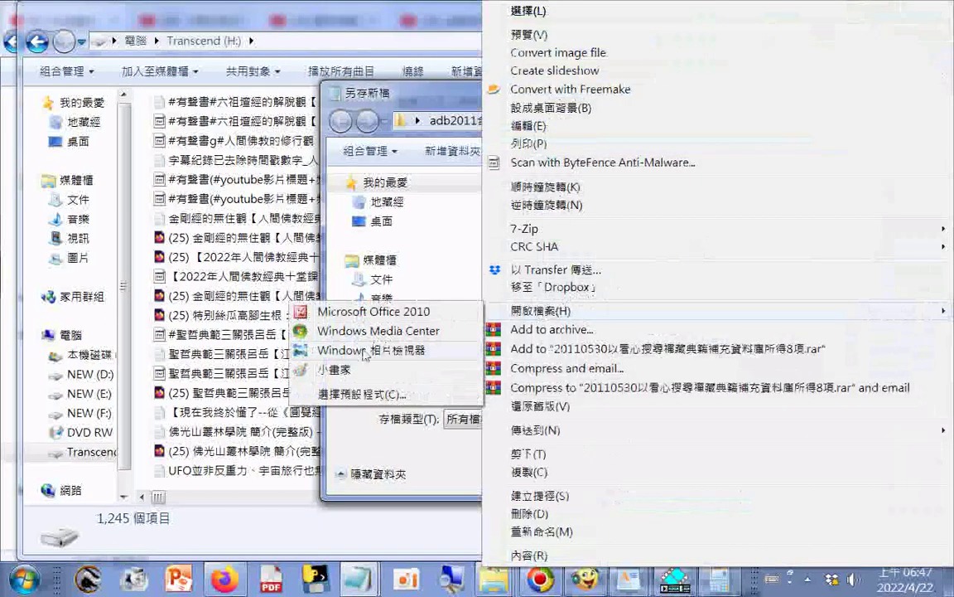
left_click(364, 351)
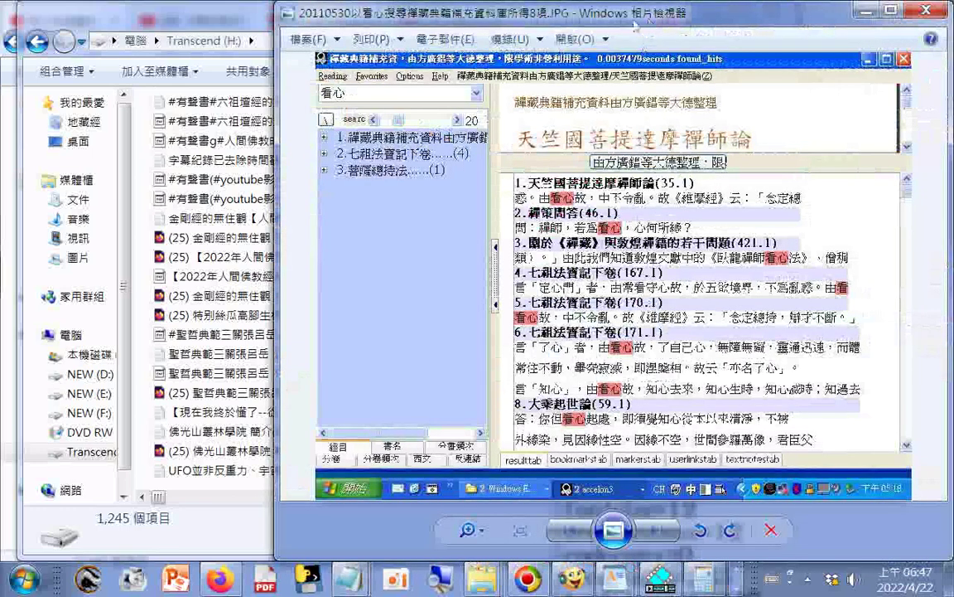
left_click_drag(634, 26, 400, 72)
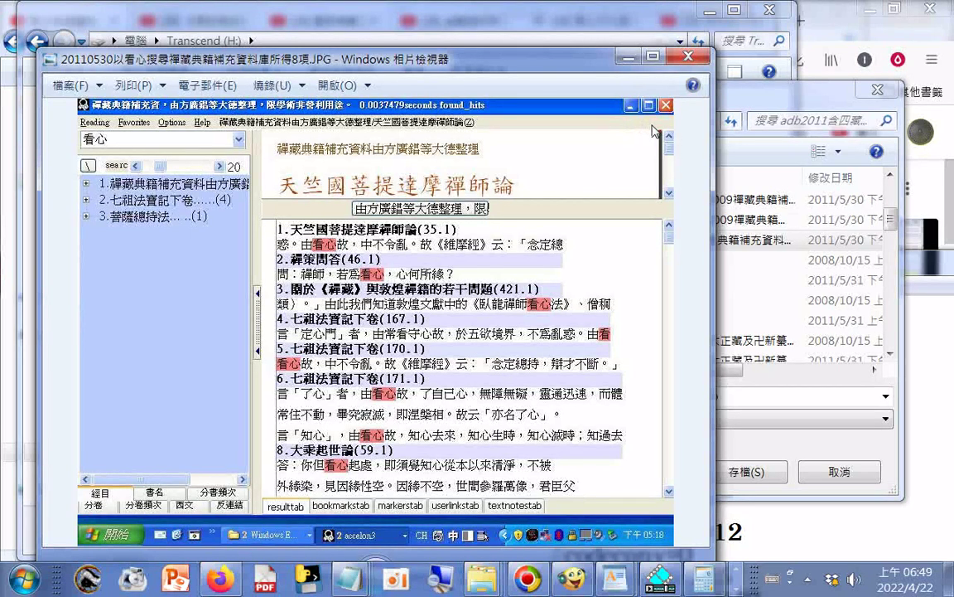
left_click(630, 58)
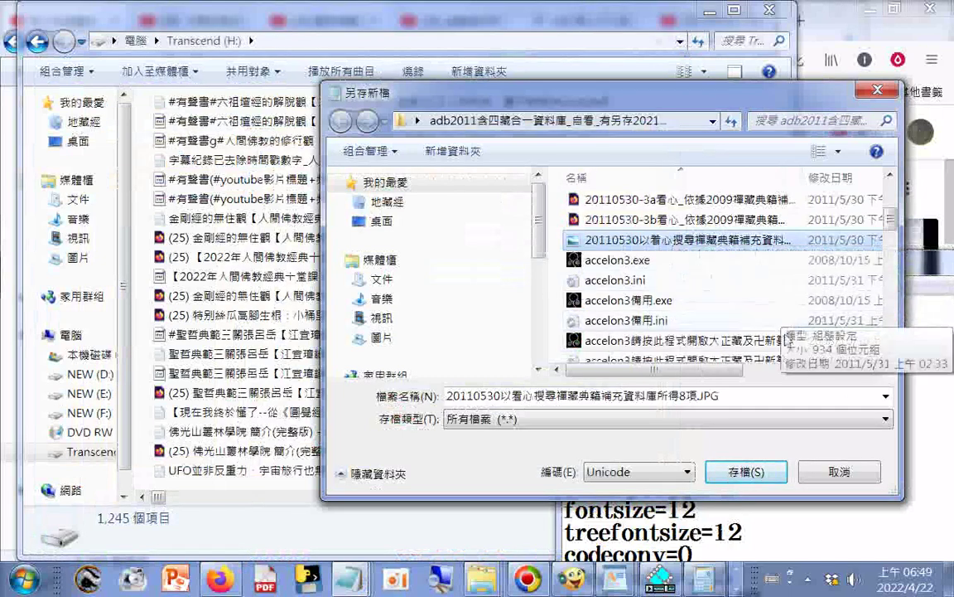
Step: Look through the folder's program, database and settings files, from accelon3.exe down to yinshun.adb.ini
scroll(783, 331, "down", 1)
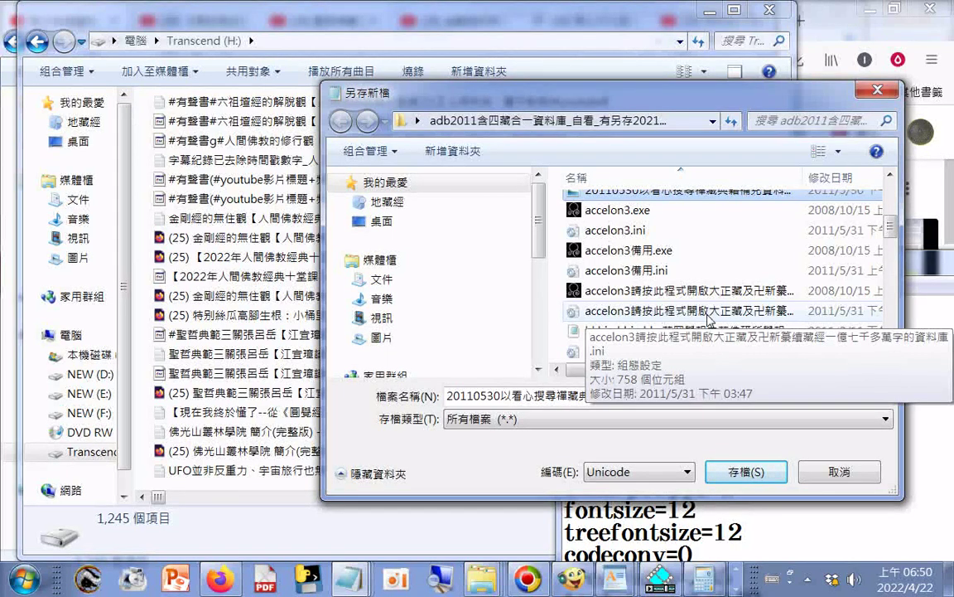
left_click(710, 314)
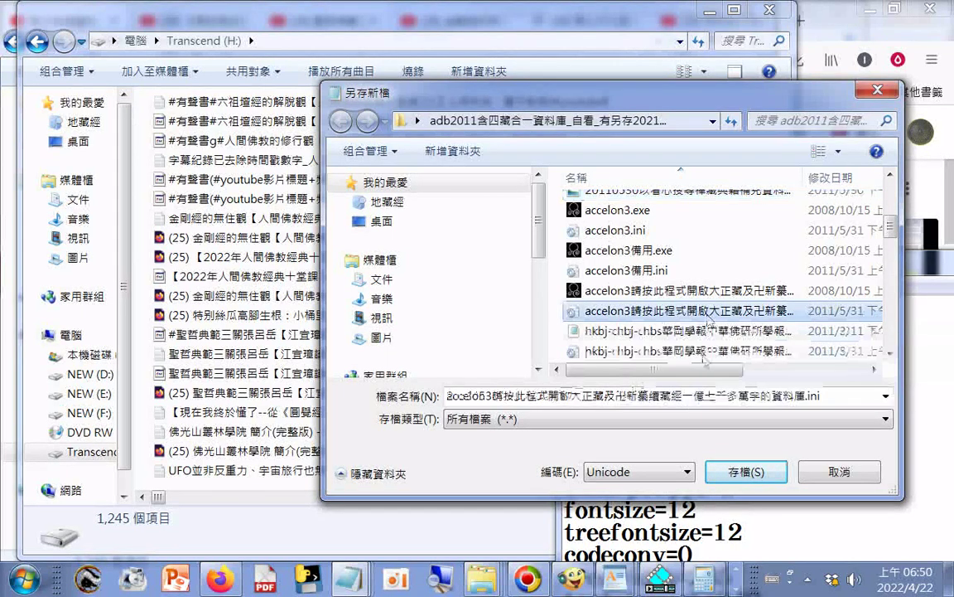
left_click(655, 401)
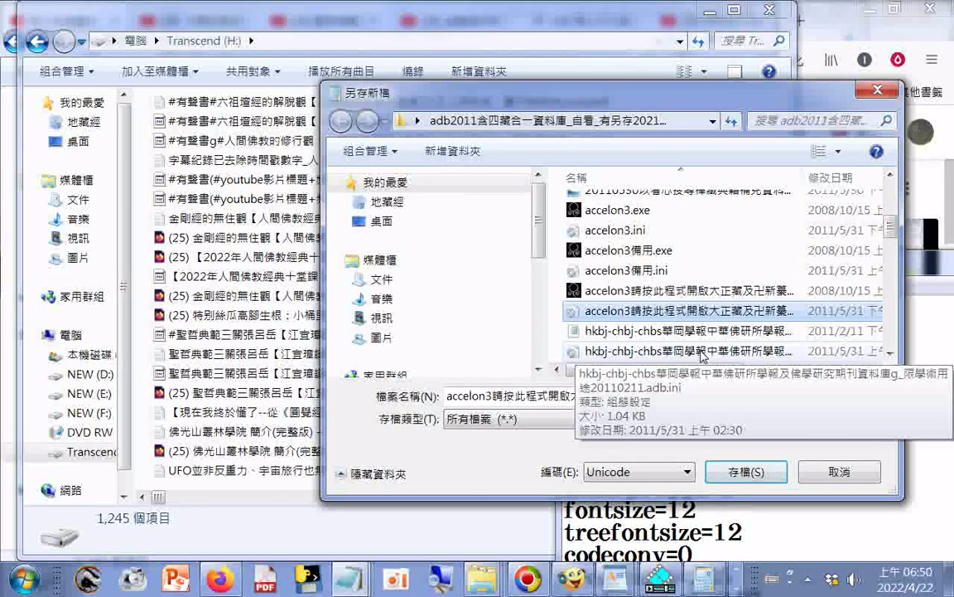
scroll(704, 352, "down", 1)
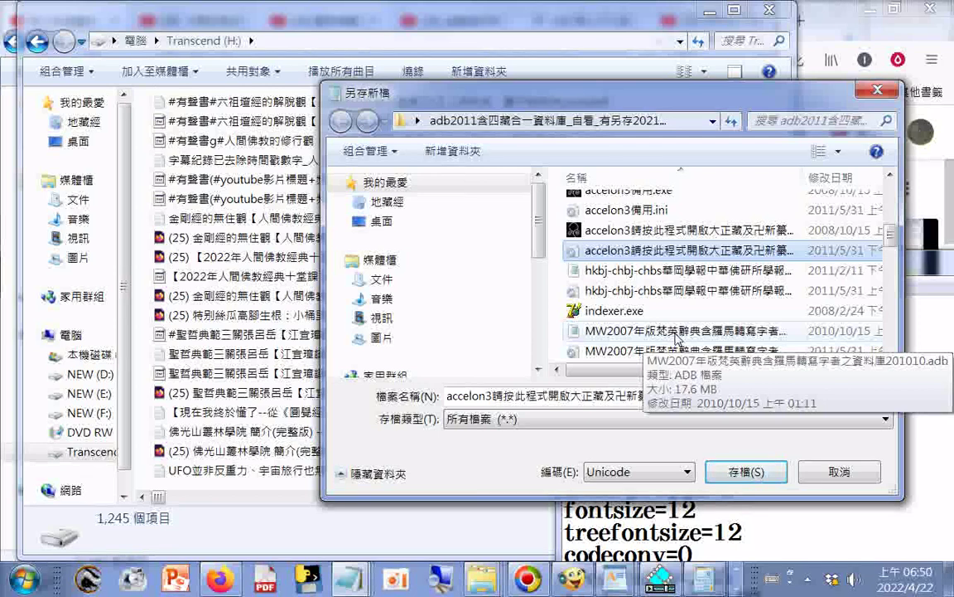
scroll(678, 340, "down", 1)
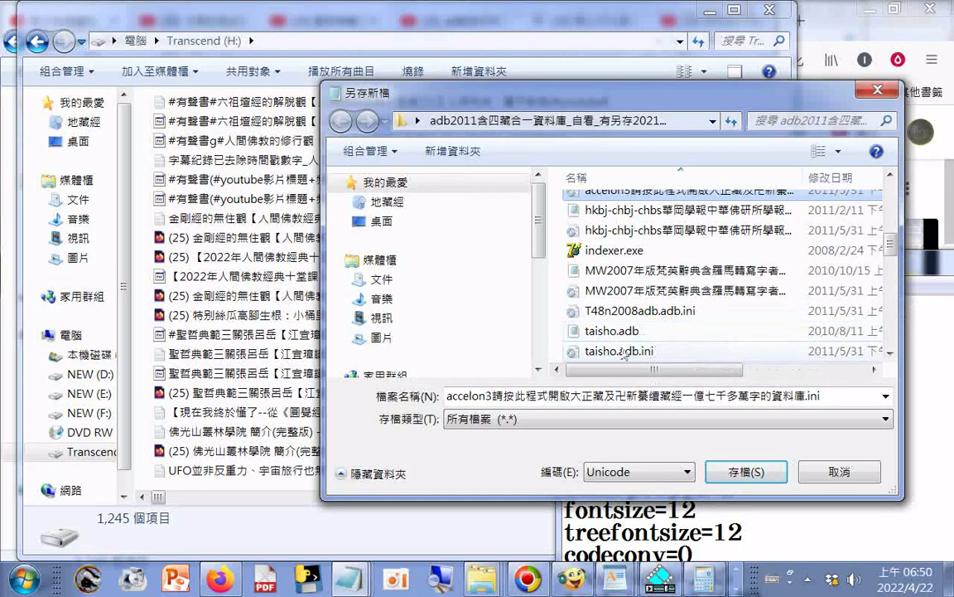
scroll(620, 341, "down", 1)
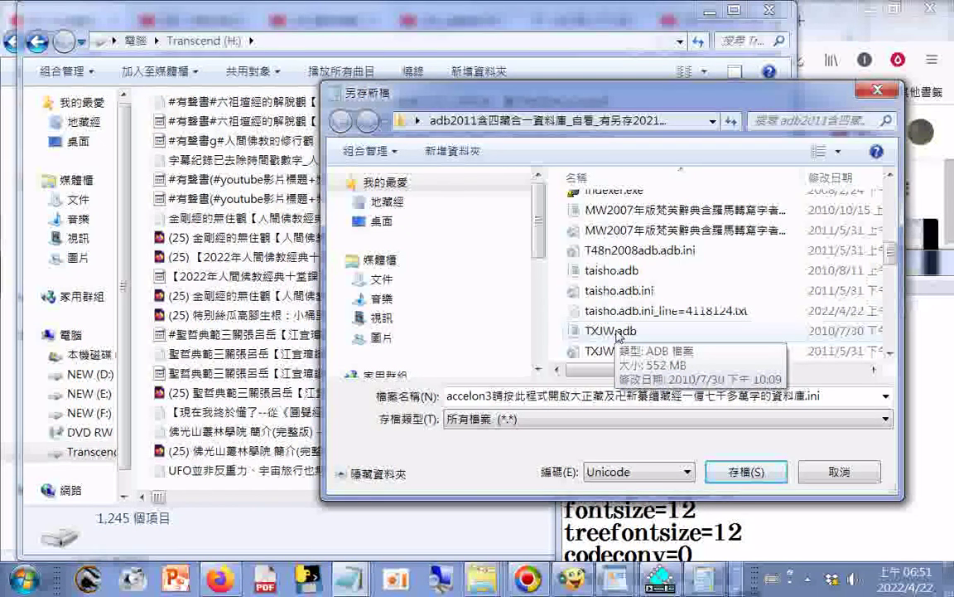
scroll(618, 332, "down", 1)
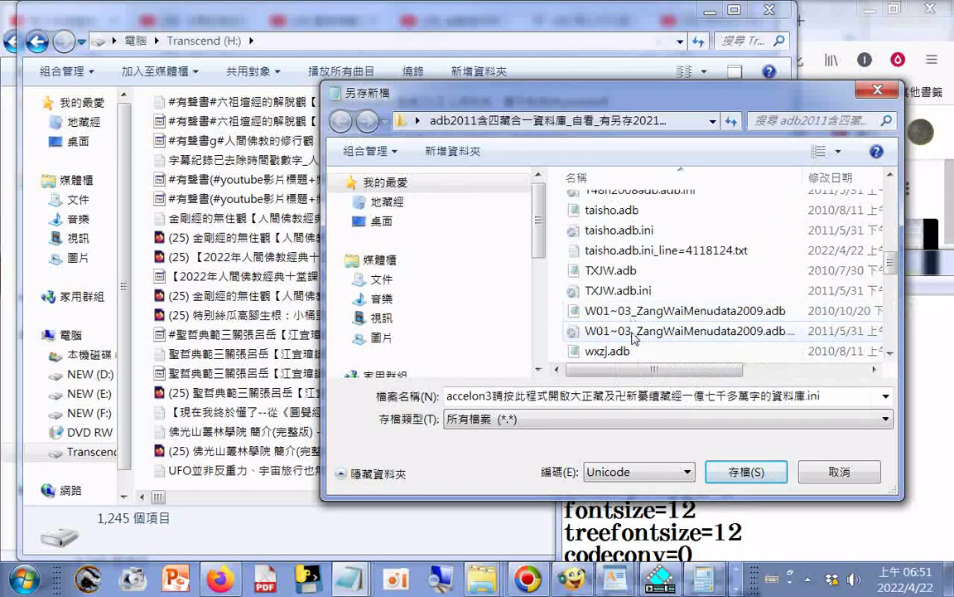
scroll(634, 338, "down", 1)
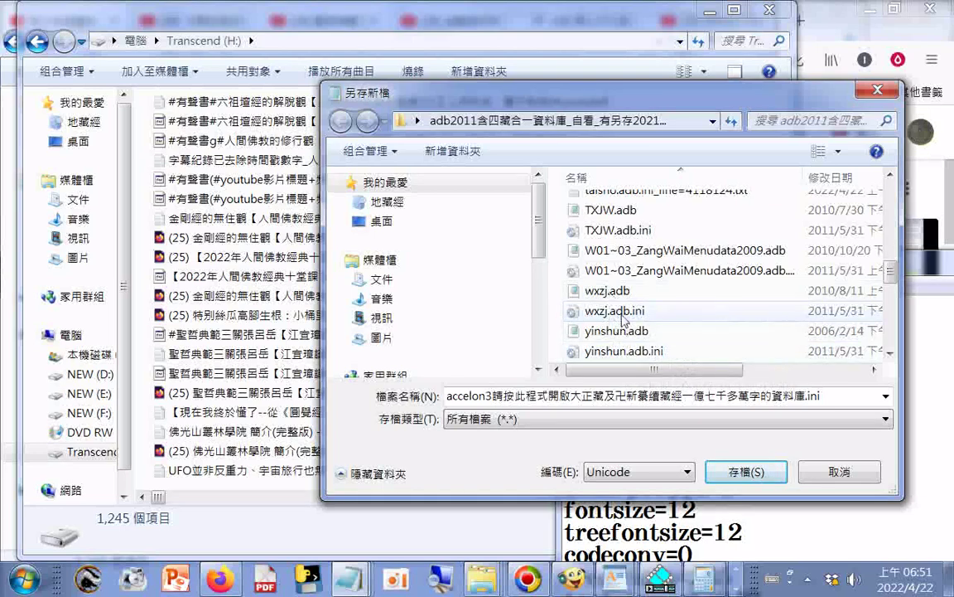
Step: Open wxzj.adb.ini in Notepad, examine its settings from start to end, and minimize the file
left_click(623, 314)
right_click(623, 314)
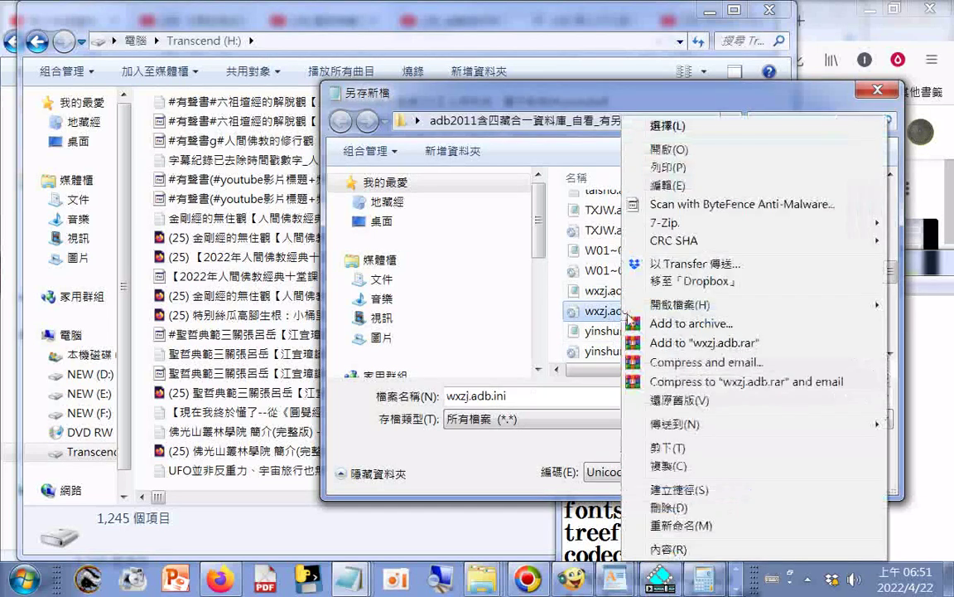
mouse_move(660, 311)
left_click(506, 324)
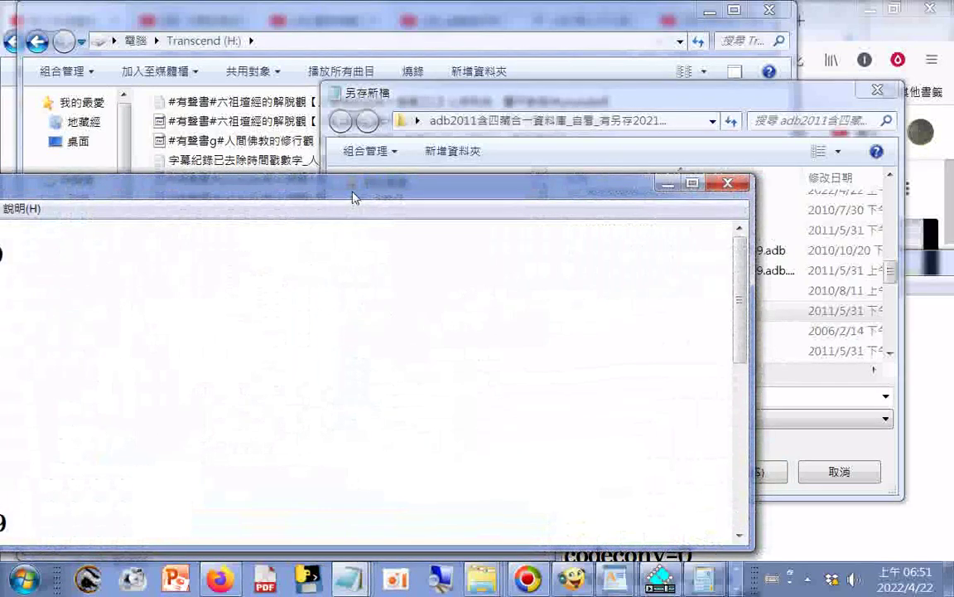
left_click_drag(352, 197, 557, 199)
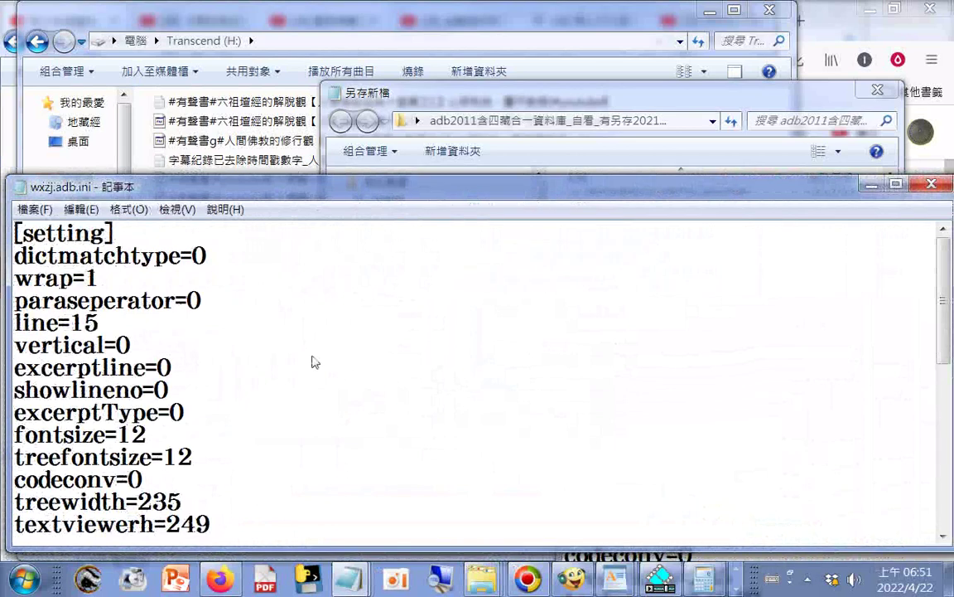
scroll(315, 363, "down", 1)
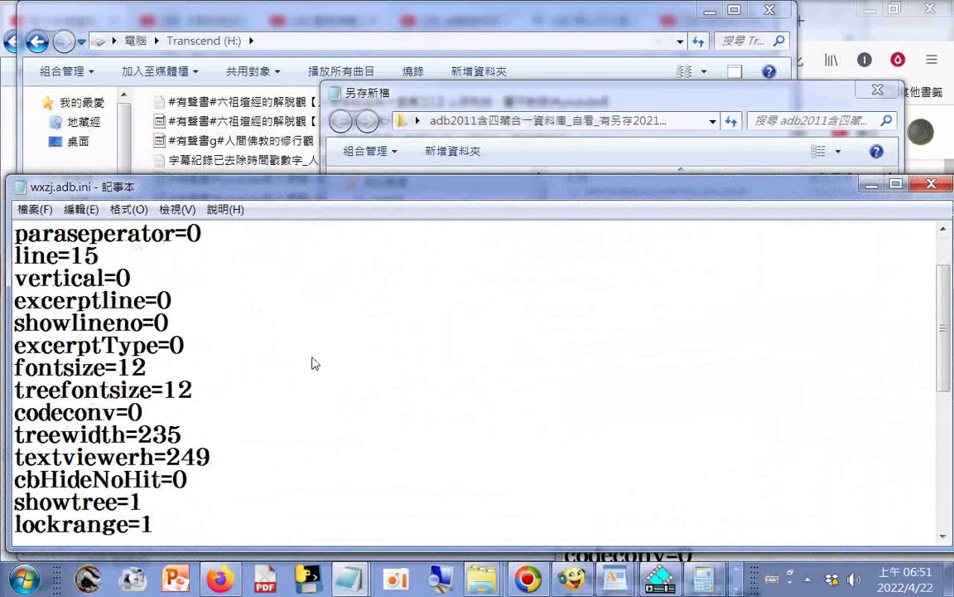
scroll(315, 363, "down", 2)
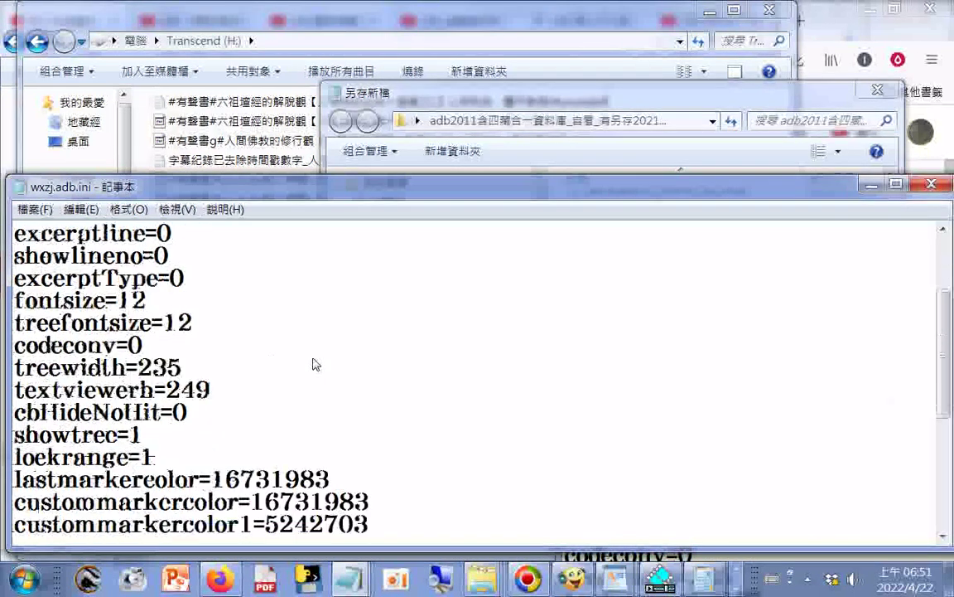
scroll(315, 363, "down", 2)
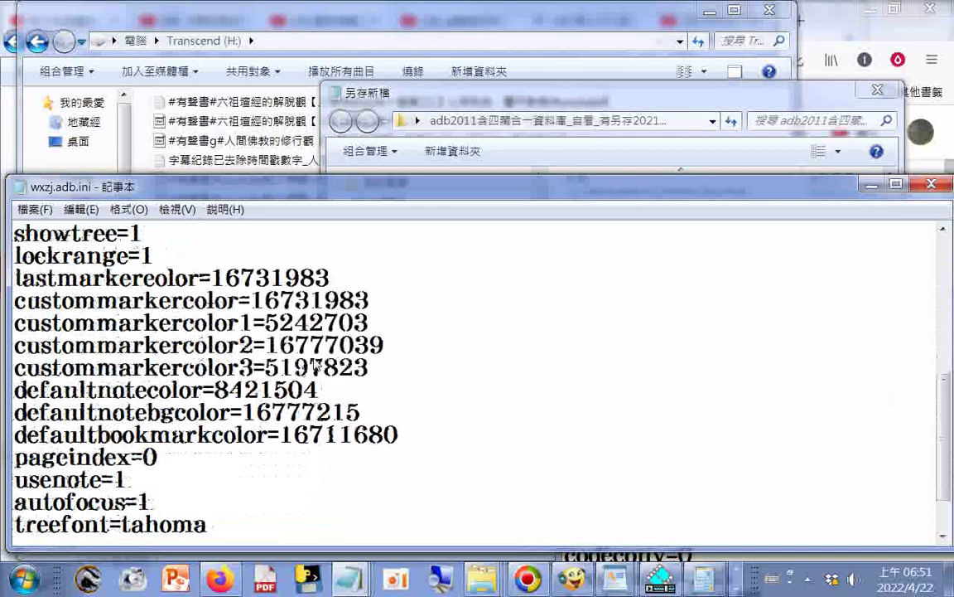
scroll(315, 363, "down", 1)
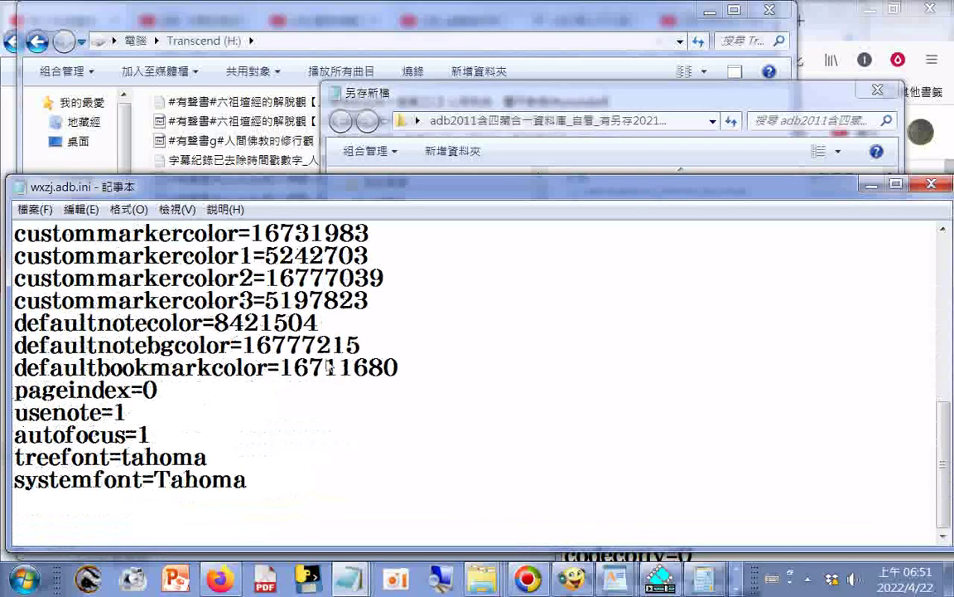
scroll(329, 367, "up", 6)
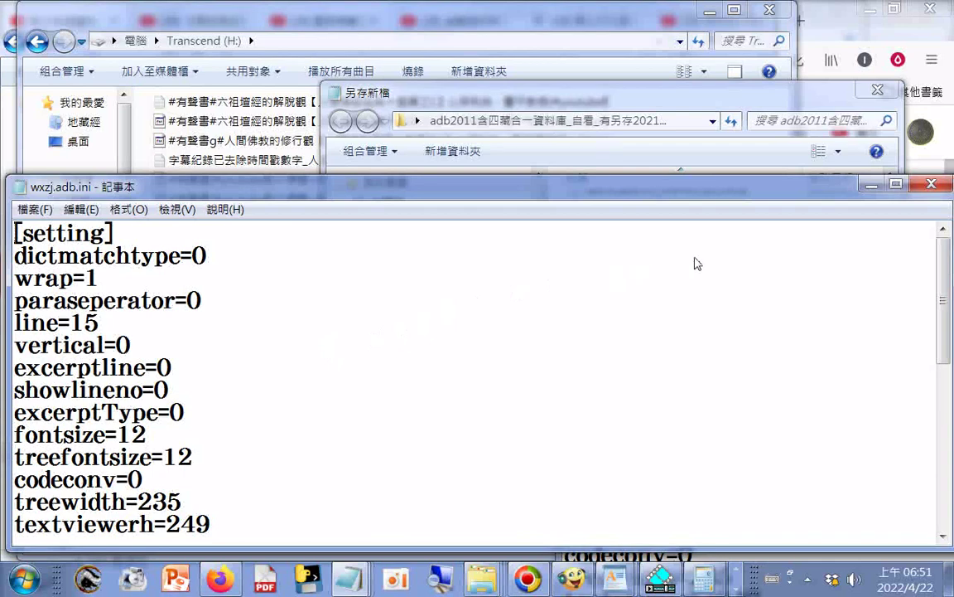
left_click(870, 184)
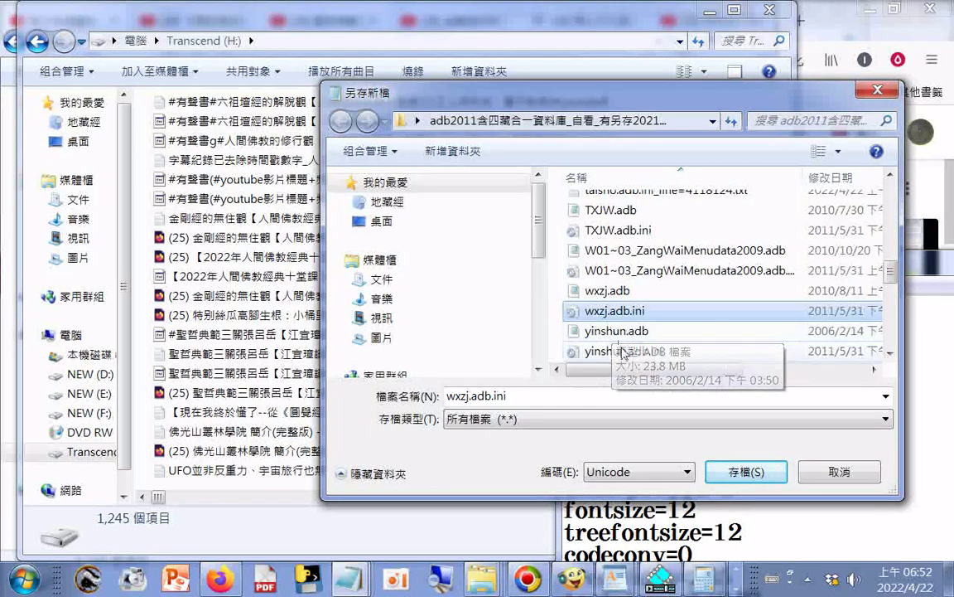
Step: Open yinshun.adb.ini in Notepad and examine its line, font, tree and marker colour settings
right_click(623, 352)
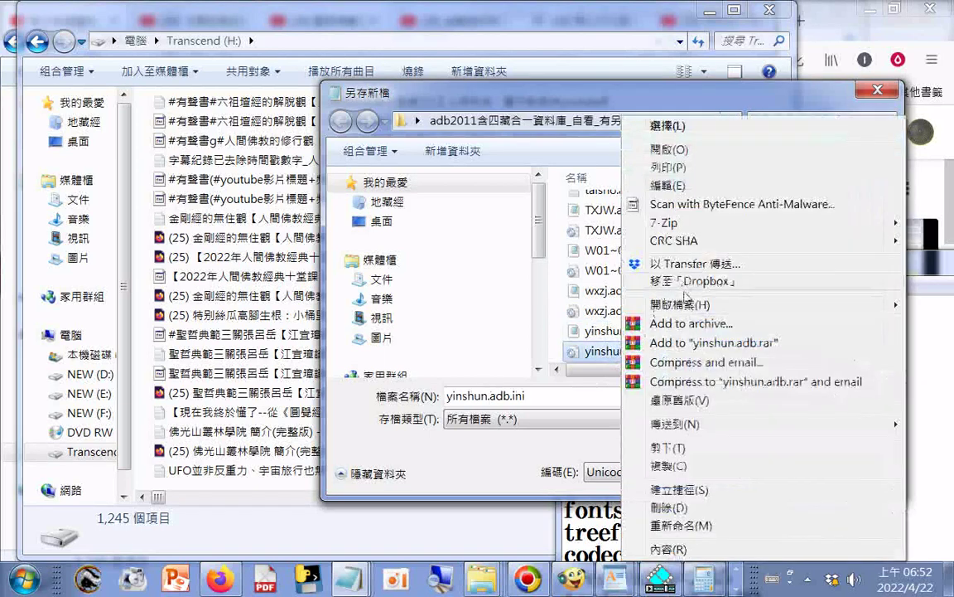
mouse_move(638, 305)
left_click(565, 328)
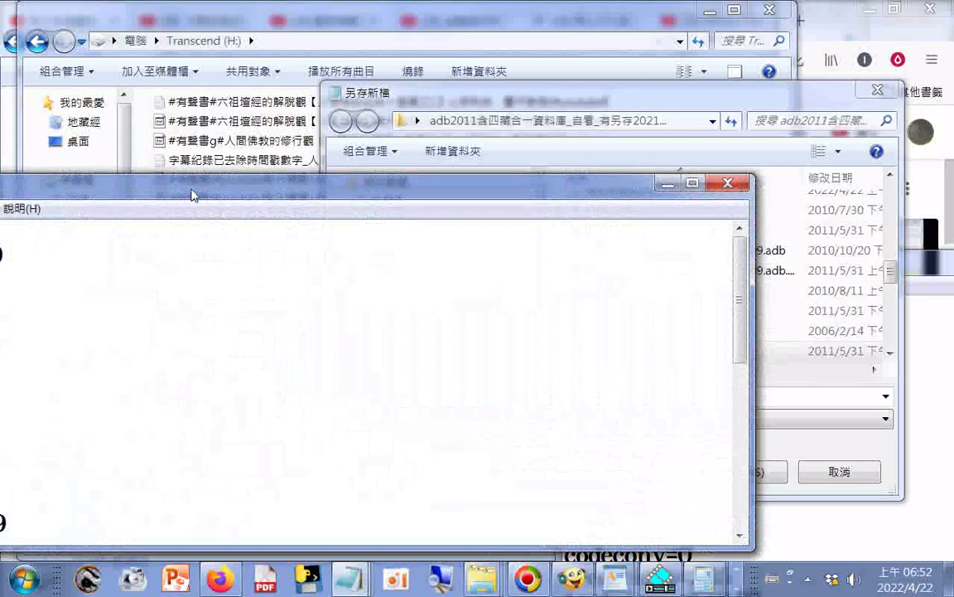
left_click_drag(191, 194, 406, 183)
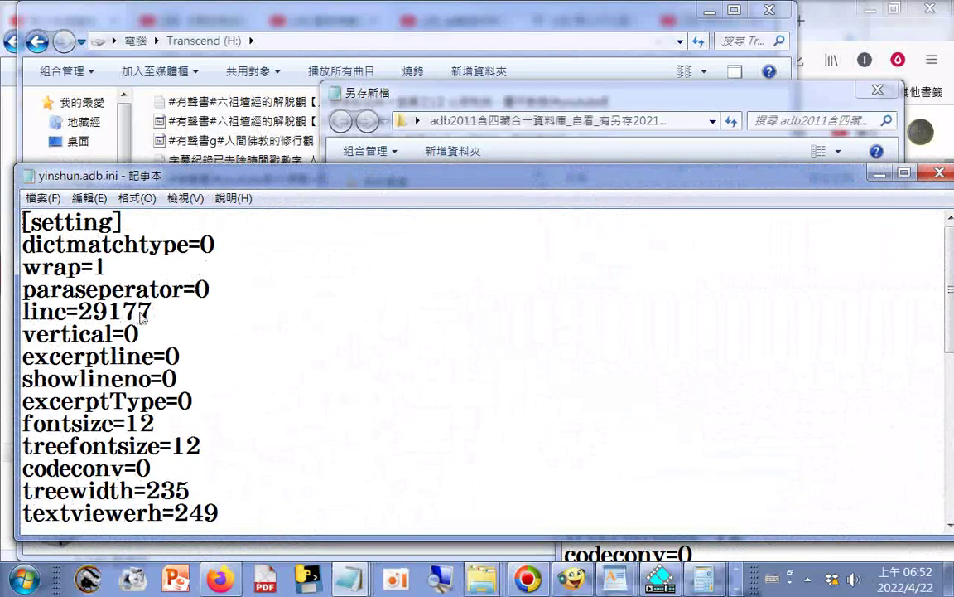
scroll(153, 321, "down", 2)
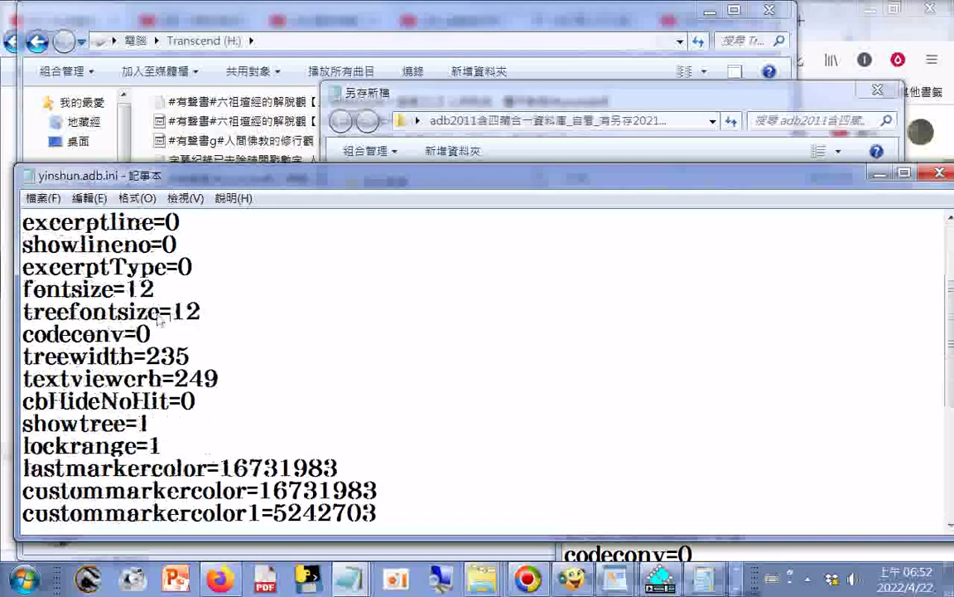
scroll(160, 319, "down", 2)
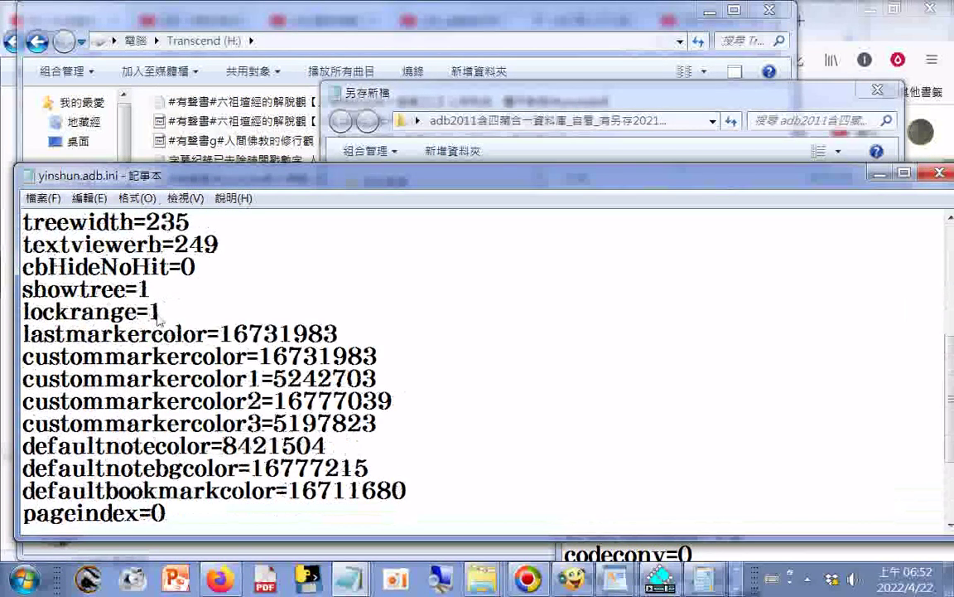
scroll(158, 318, "down", 2)
scroll(158, 313, "up", 4)
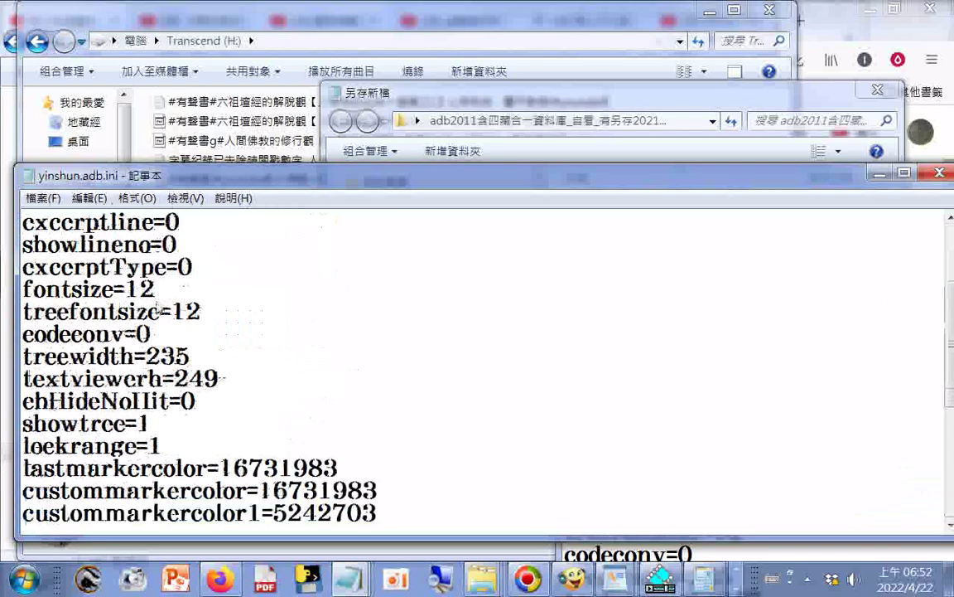
Step: Copy the line=29177 entry from the settings in yinshun.adb.ini
scroll(156, 311, "up", 2)
left_click_drag(153, 313, 23, 312)
right_click(33, 313)
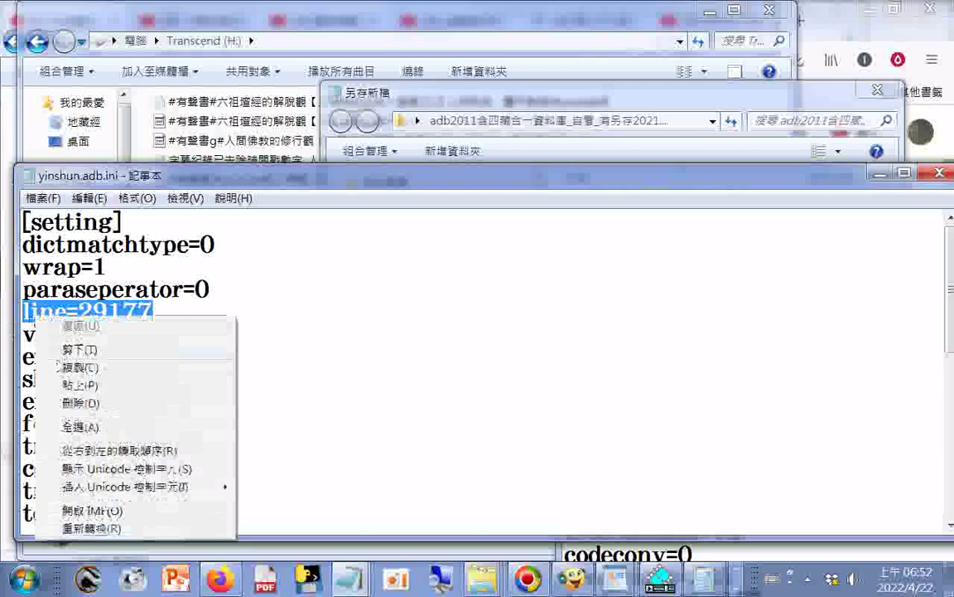
left_click(68, 368)
Step: Save the settings as a text copy named yinshun.adb.ini_line=29177.txt and minimize its window
left_click(42, 198)
left_click(162, 266)
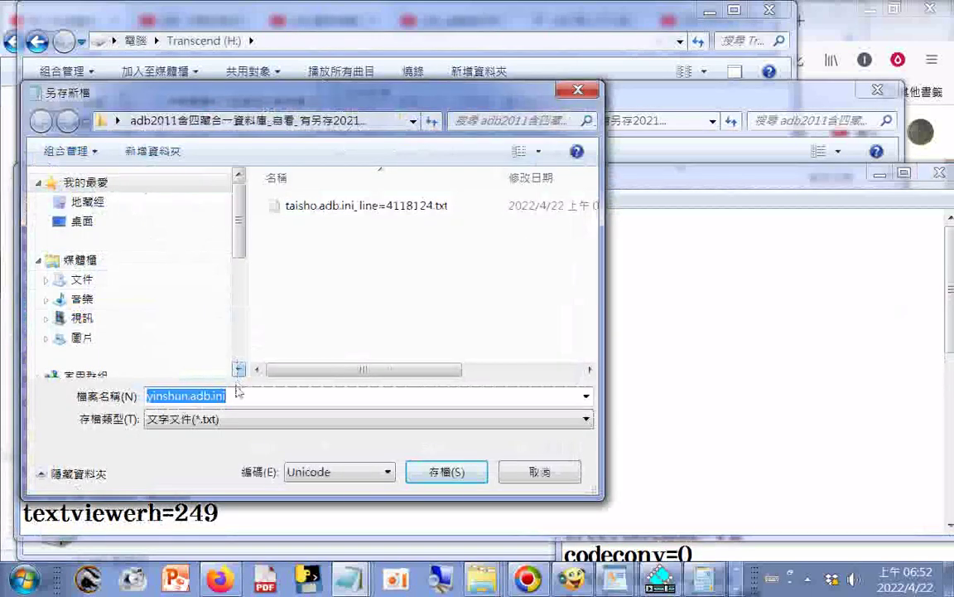
left_click(239, 396)
right_click(240, 396)
left_click(278, 245)
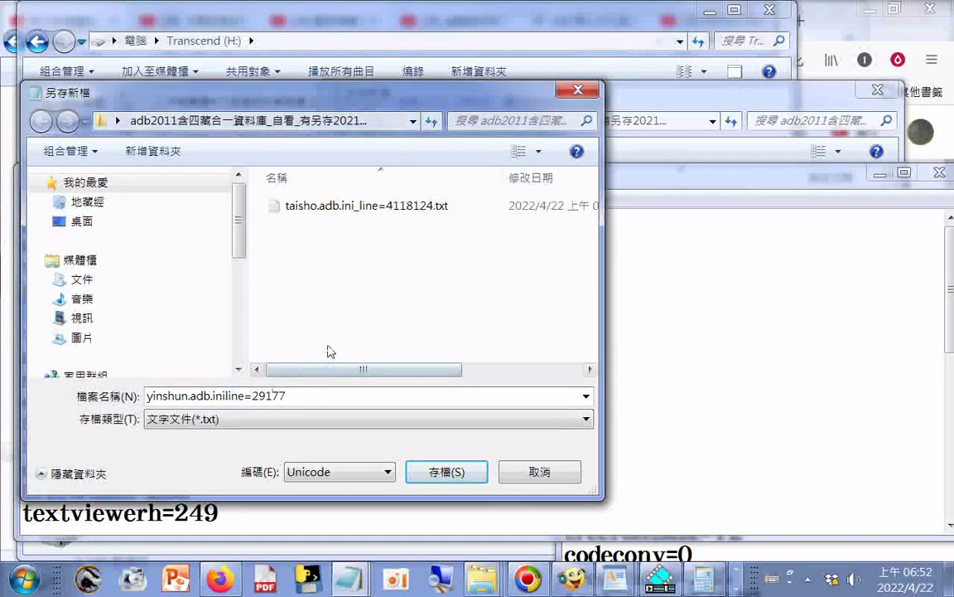
type("_")
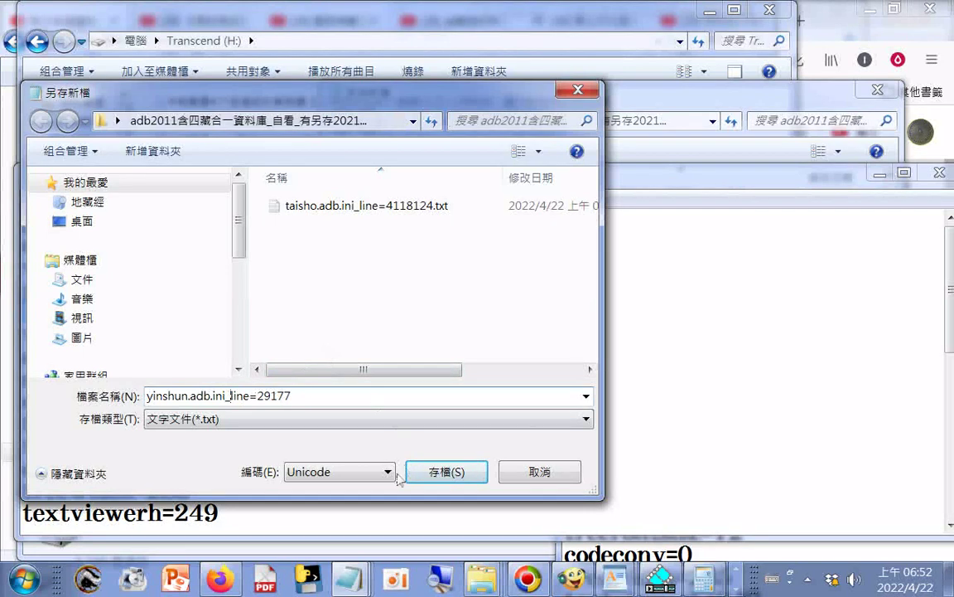
left_click(454, 479)
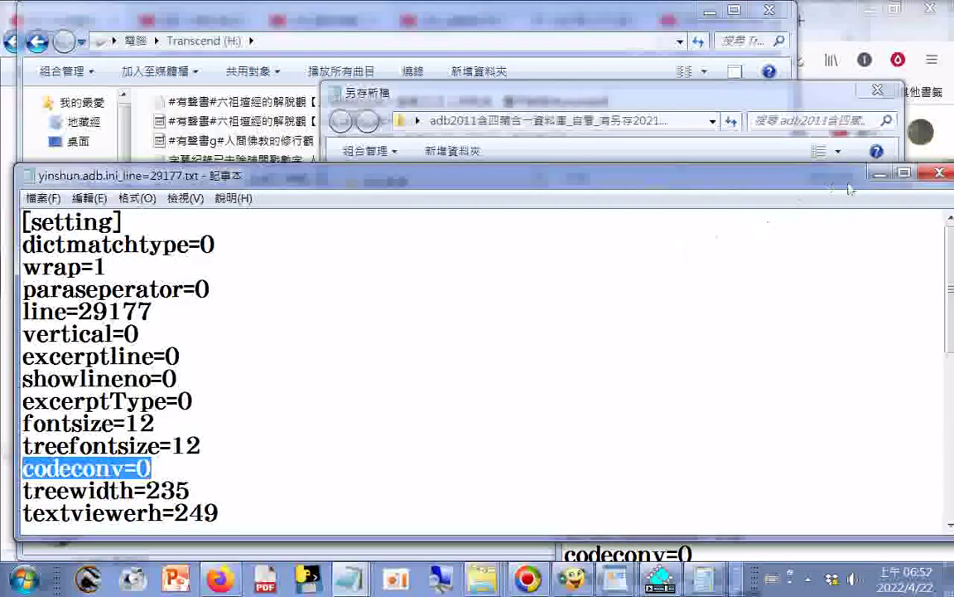
left_click(879, 173)
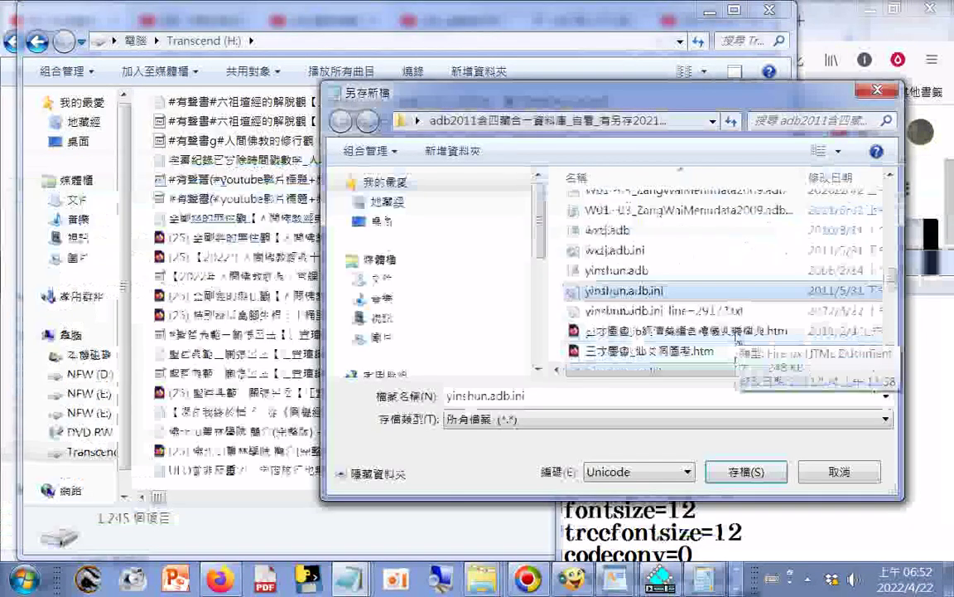
Step: Look through the 三才圖會 files and read the full file name of 三才圖會_古今圖書集成
scroll(663, 265, "down", 1)
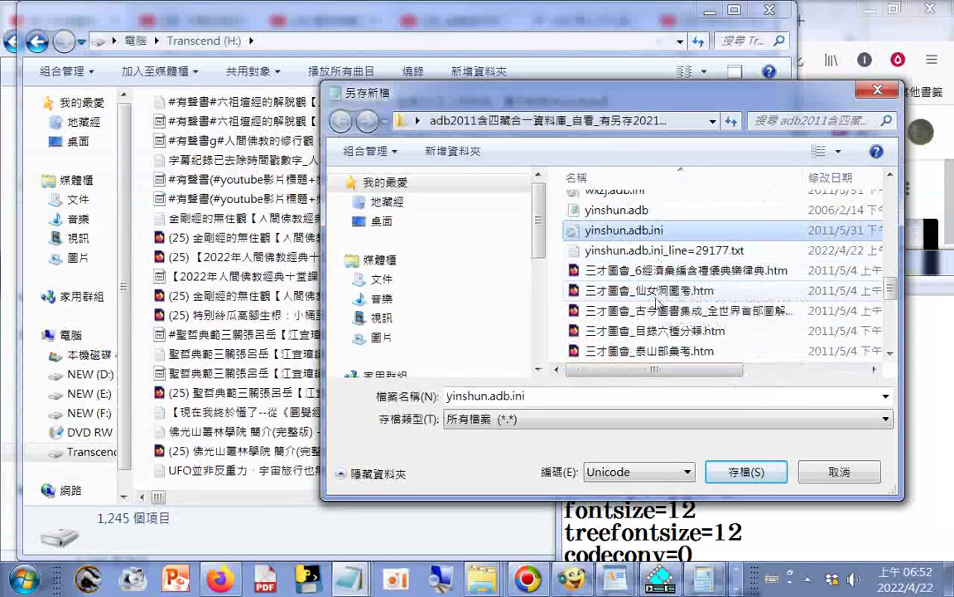
scroll(657, 303, "down", 1)
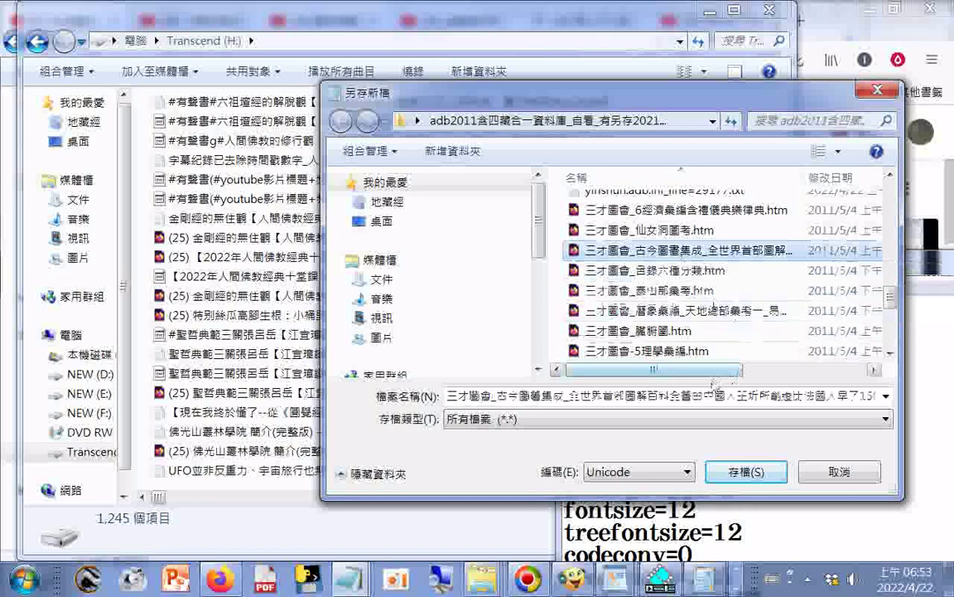
right_click(632, 399)
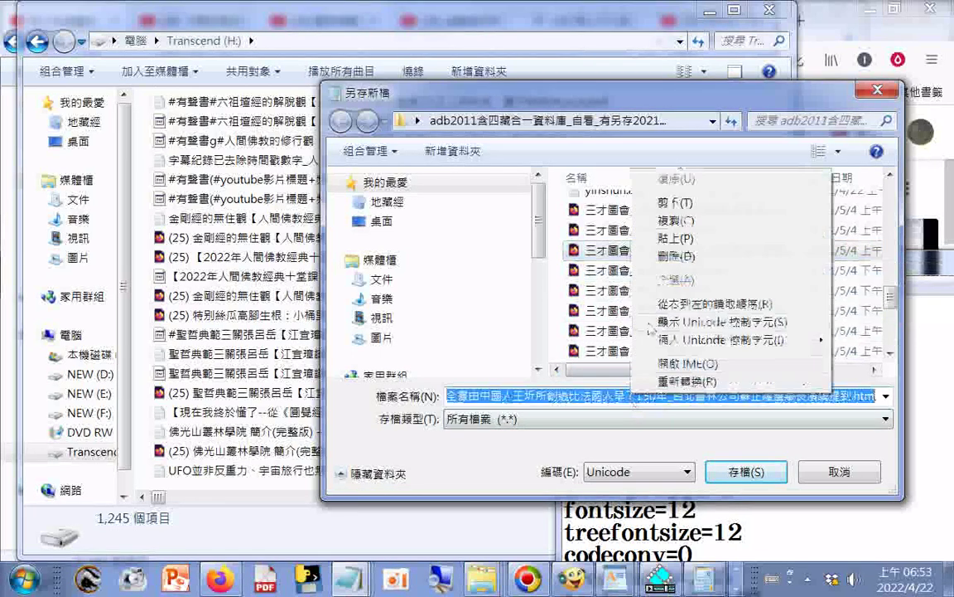
left_click(613, 214)
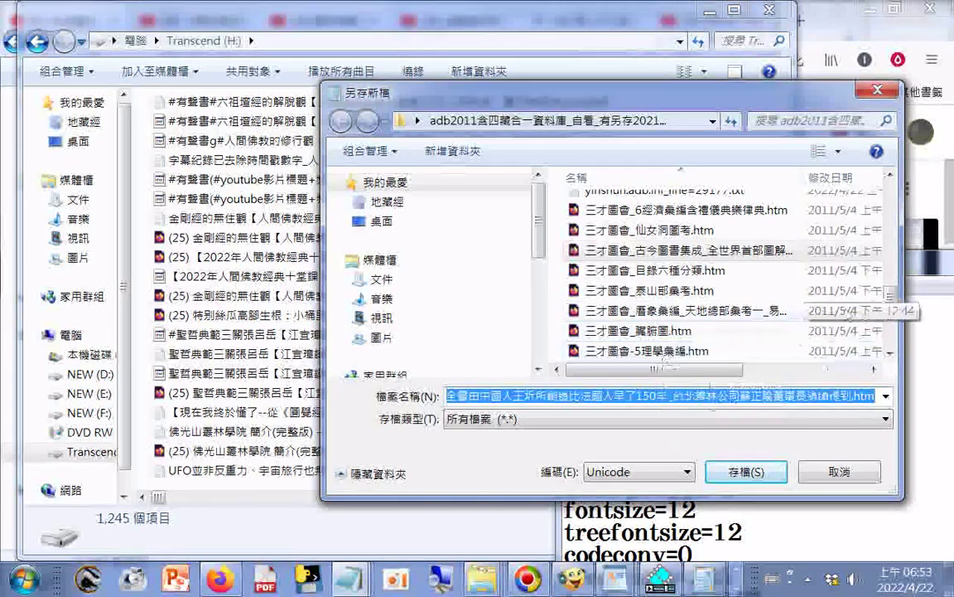
Step: Open 中華中藥典所含英文.adb.ini in Notepad to check its contents, and close the file
scroll(894, 309, "down", 2)
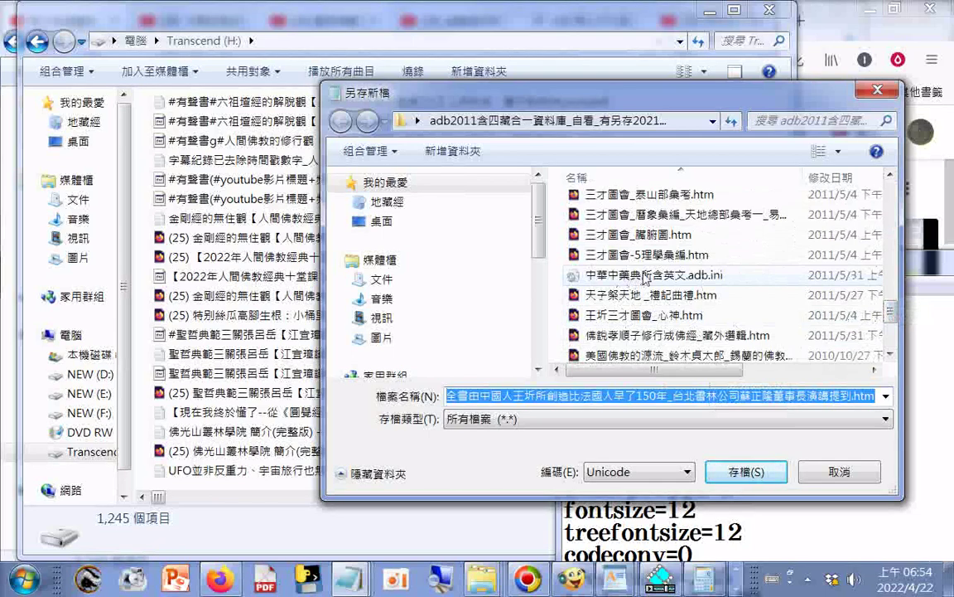
right_click(645, 278)
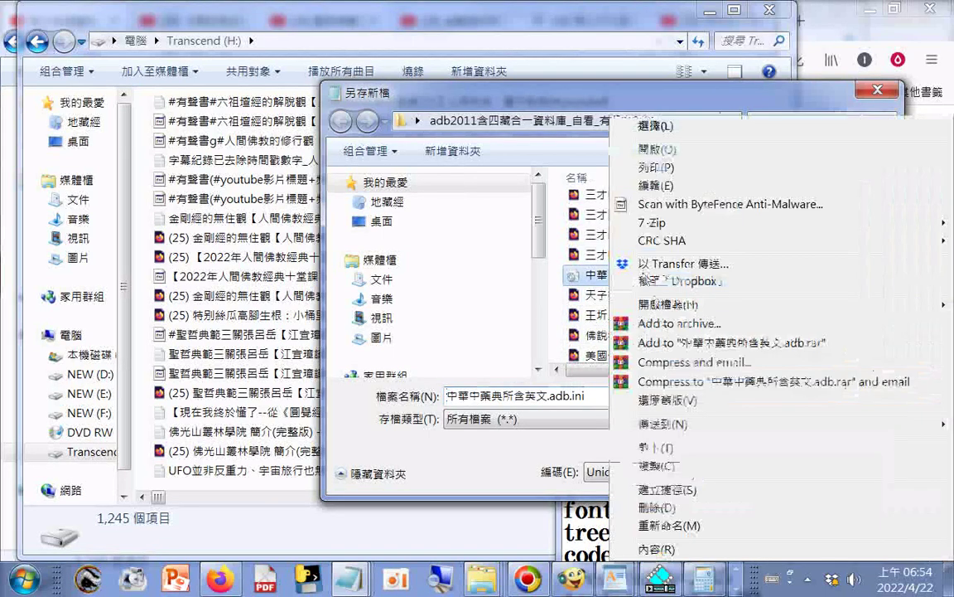
mouse_move(668, 304)
left_click(484, 325)
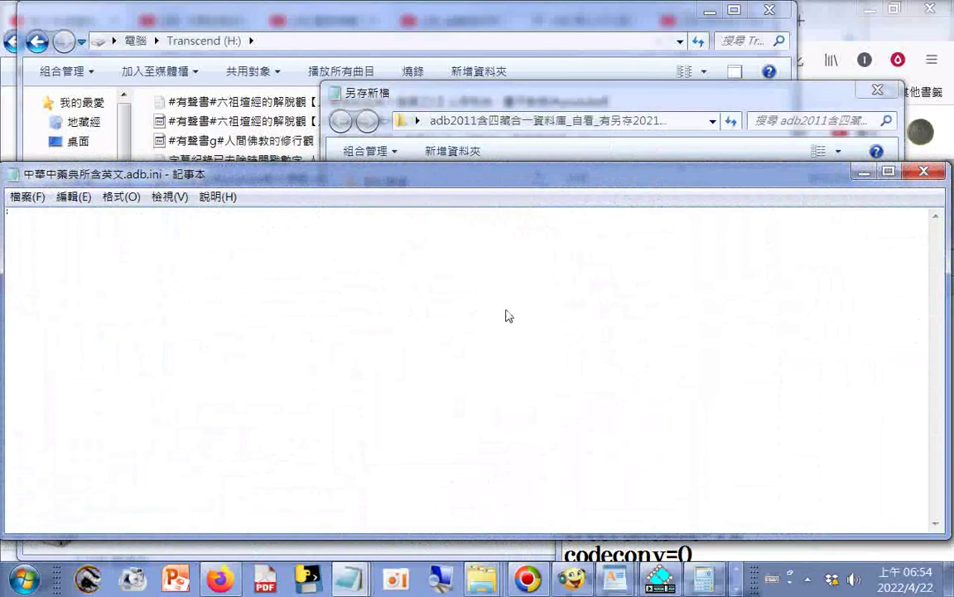
left_click(924, 170)
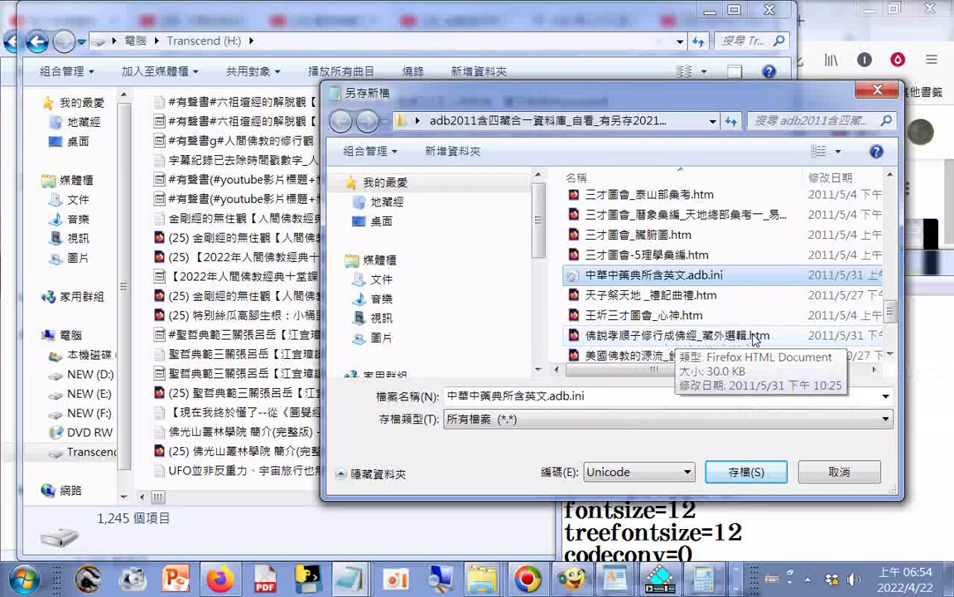
Step: Open the 複製 -6-tsu-tan-jing-paper .adb.ini file in Notepad, examine its settings to the end, and return to the file list
scroll(710, 290, "down", 3)
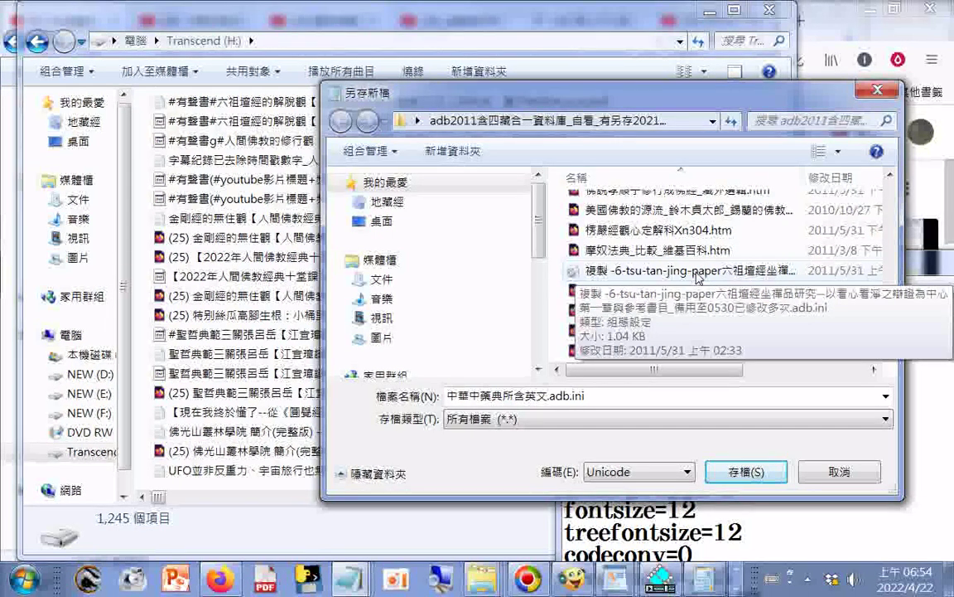
left_click(696, 277)
right_click(696, 277)
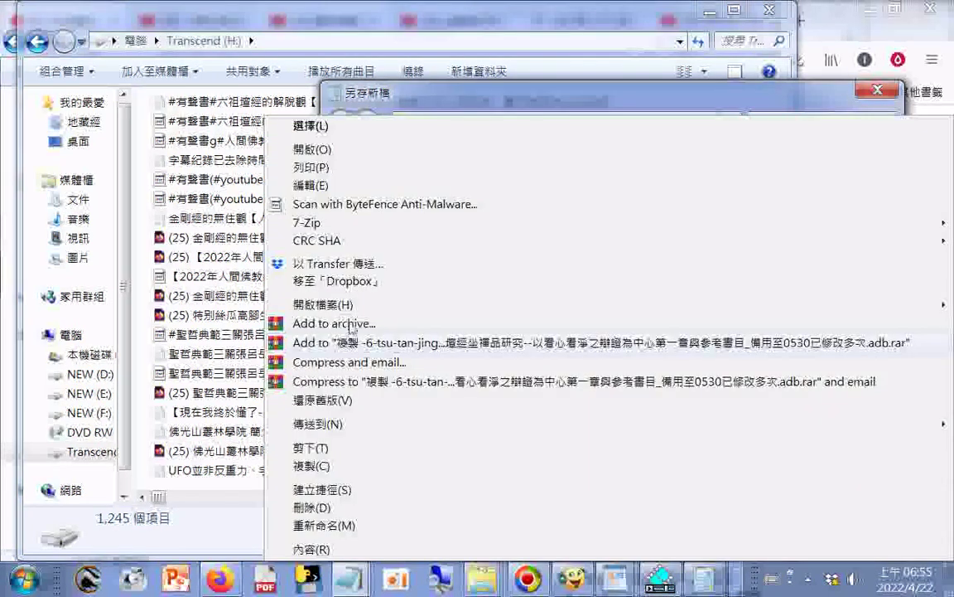
mouse_move(319, 304)
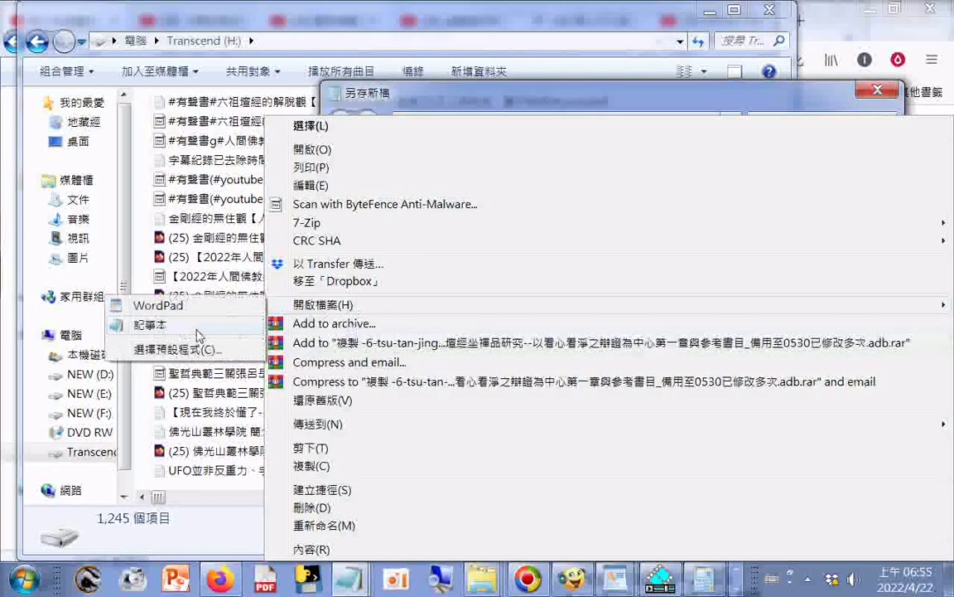
left_click(198, 335)
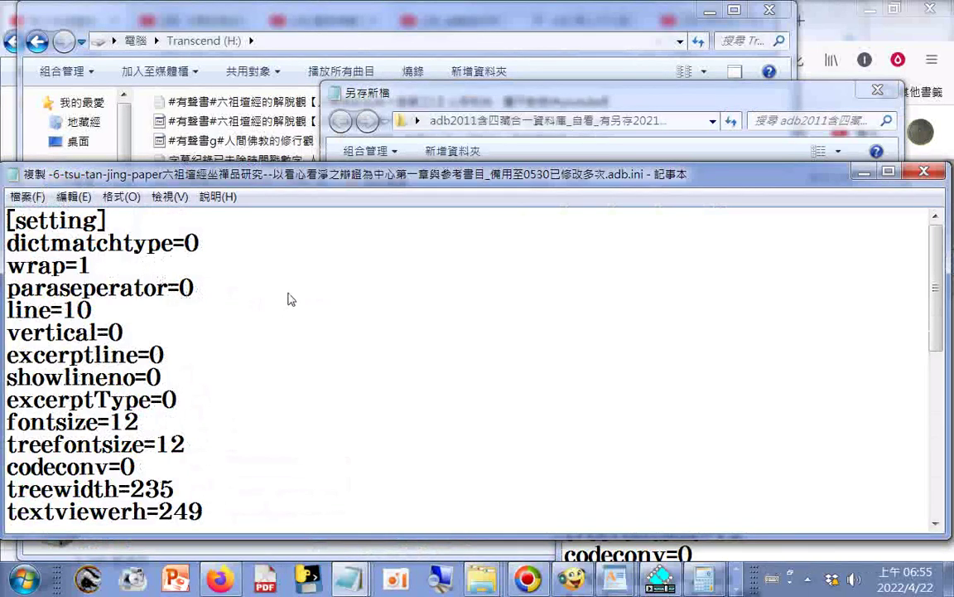
scroll(365, 281, "down", 7)
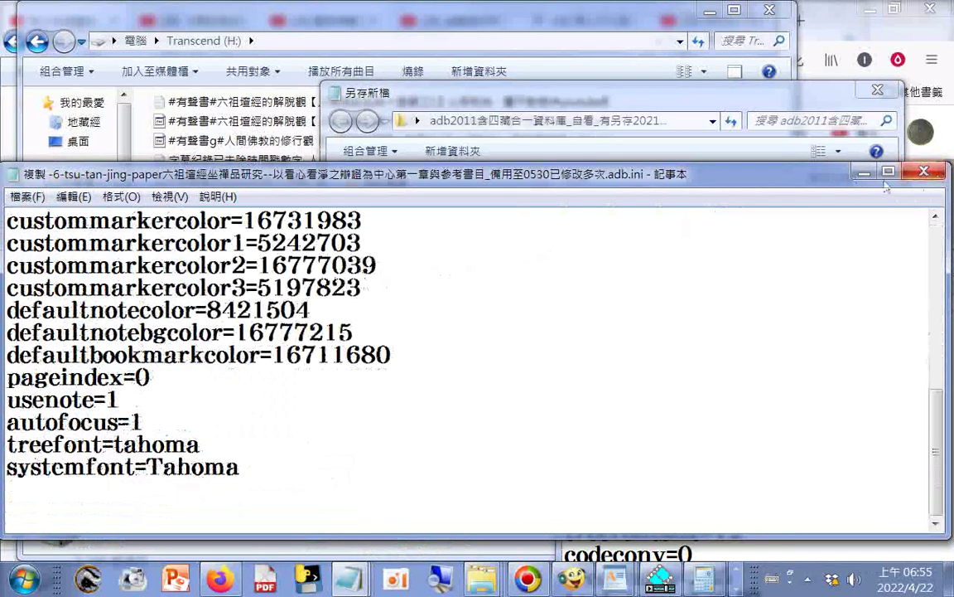
left_click(888, 174)
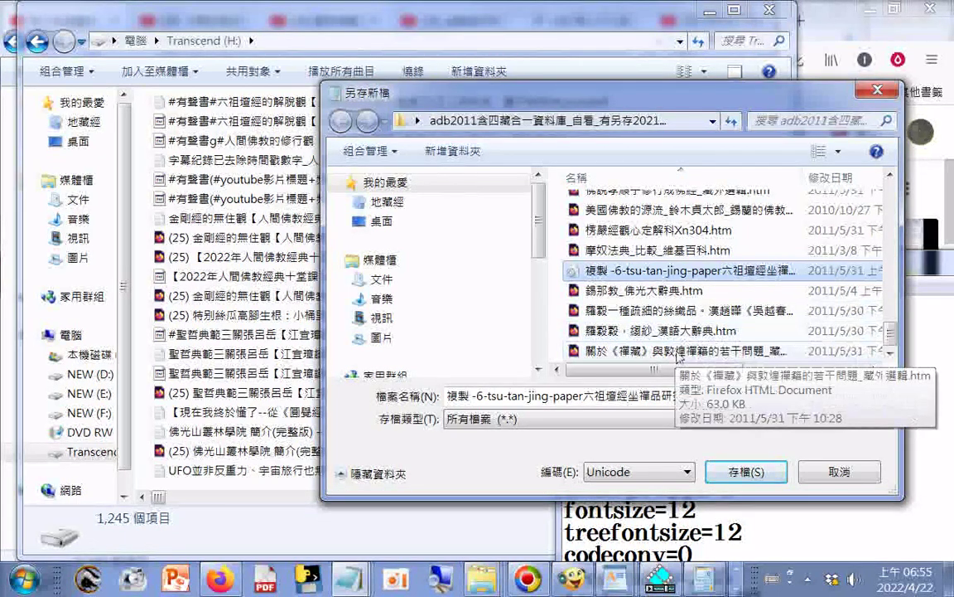
Step: Open 天子祭天地 _禮記曲禮.htm in Notepad and move the file dialog slightly upward in front of it
scroll(785, 260, "up", 5)
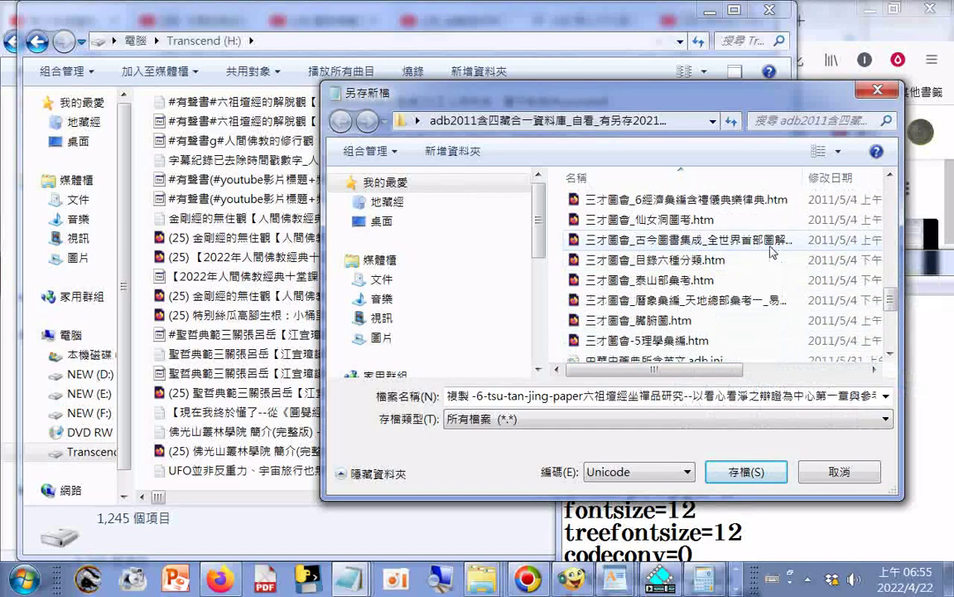
scroll(771, 251, "down", 2)
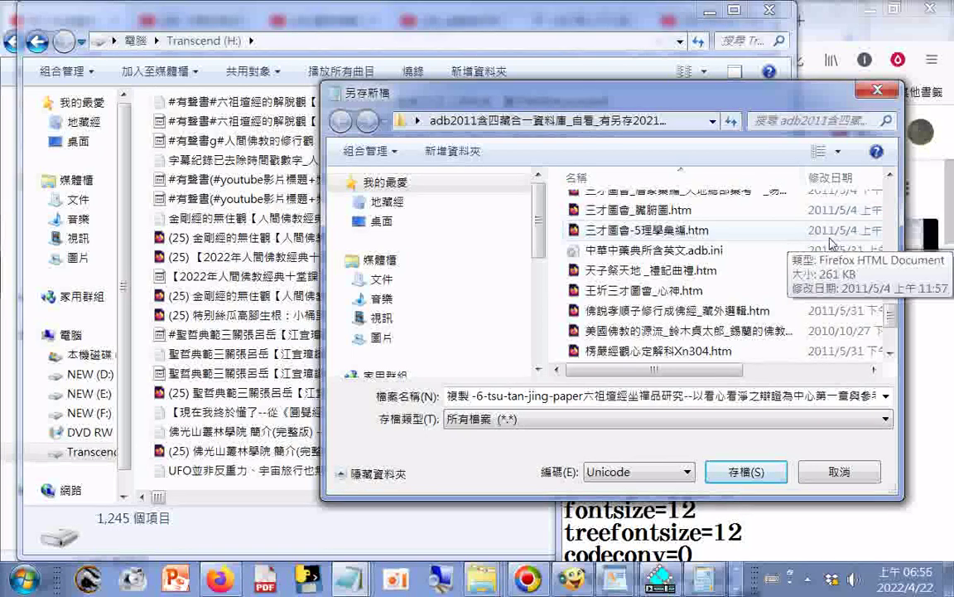
scroll(831, 241, "down", 2)
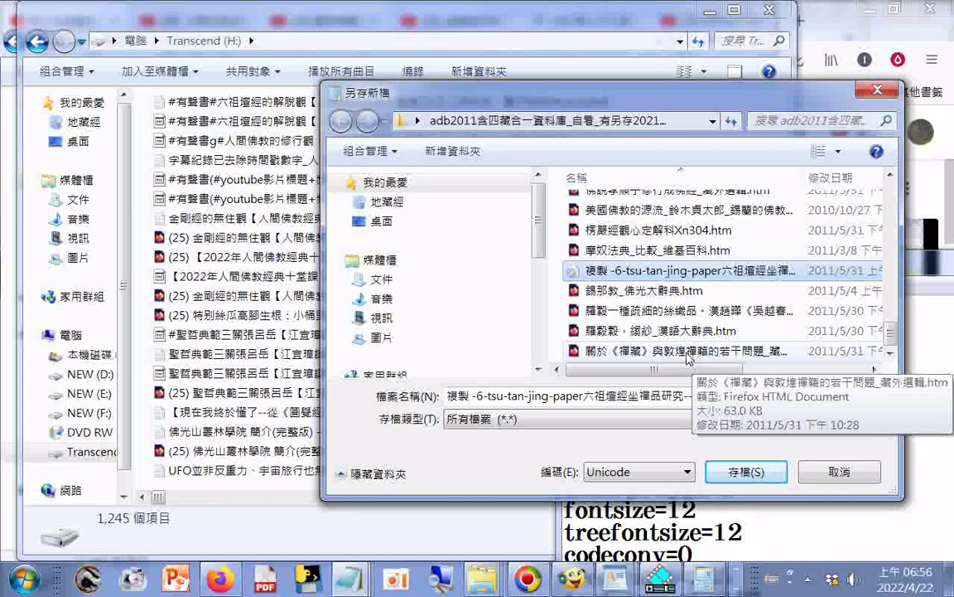
scroll(807, 262, "up", 3)
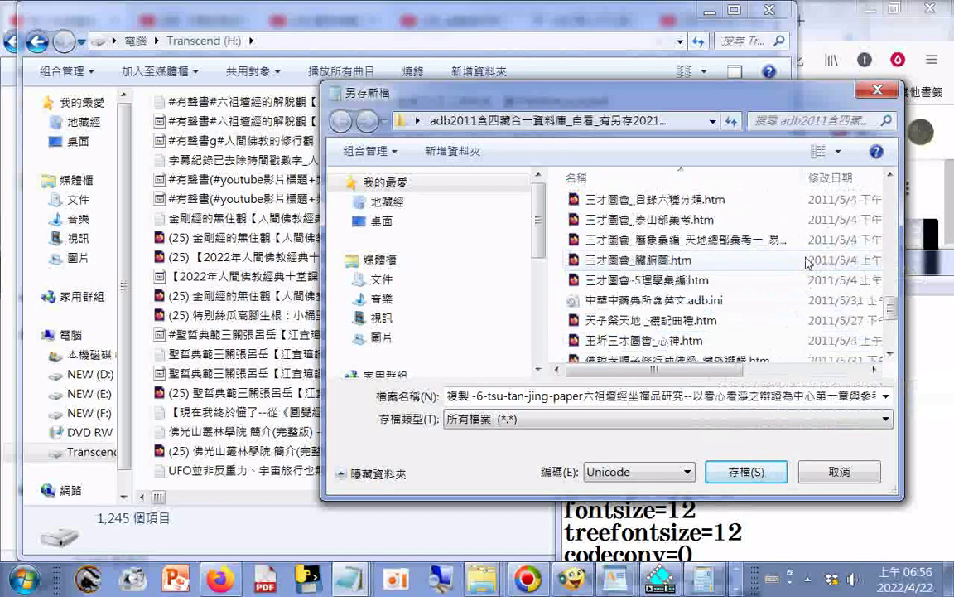
right_click(693, 329)
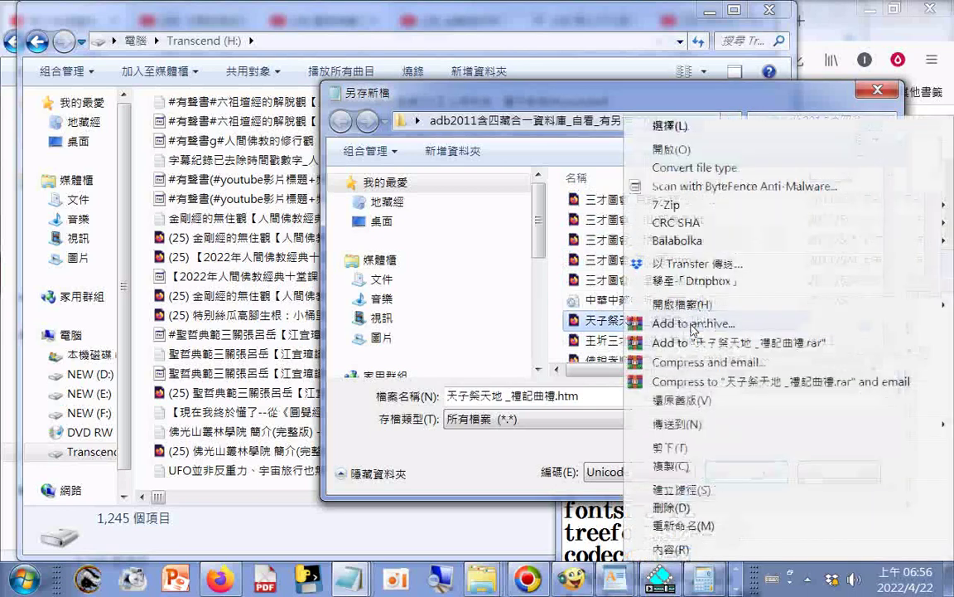
mouse_move(679, 304)
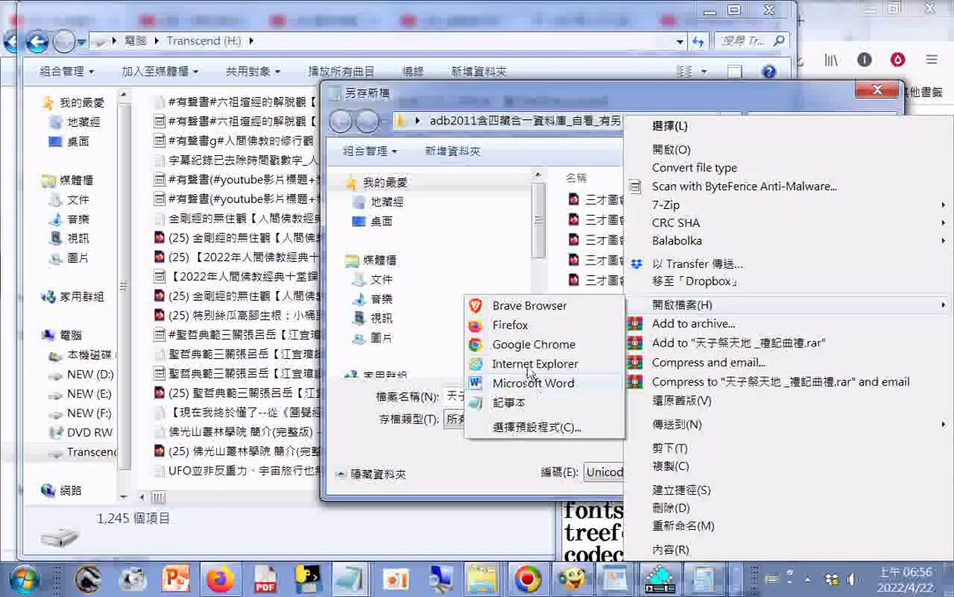
left_click(531, 404)
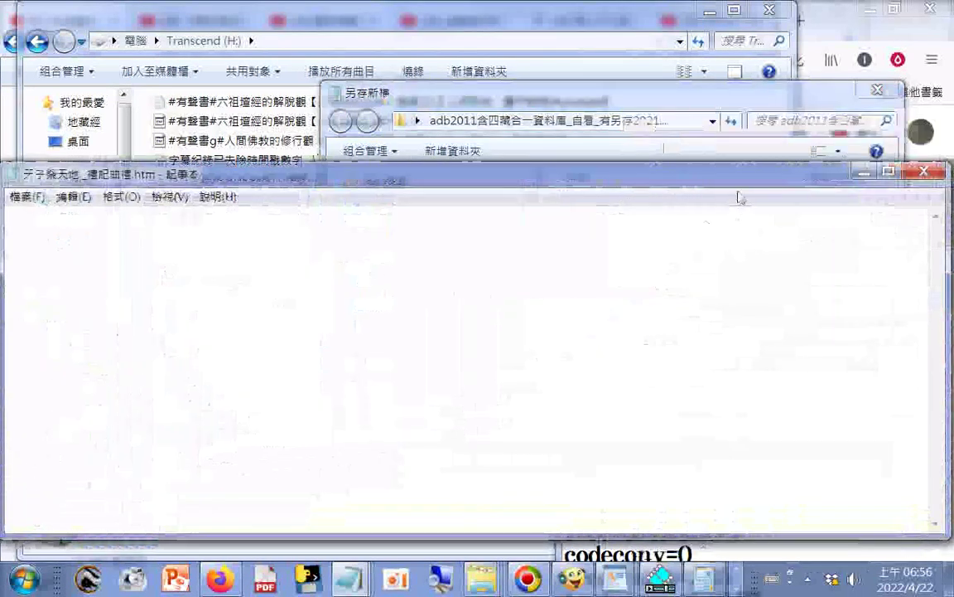
left_click_drag(719, 104, 723, 74)
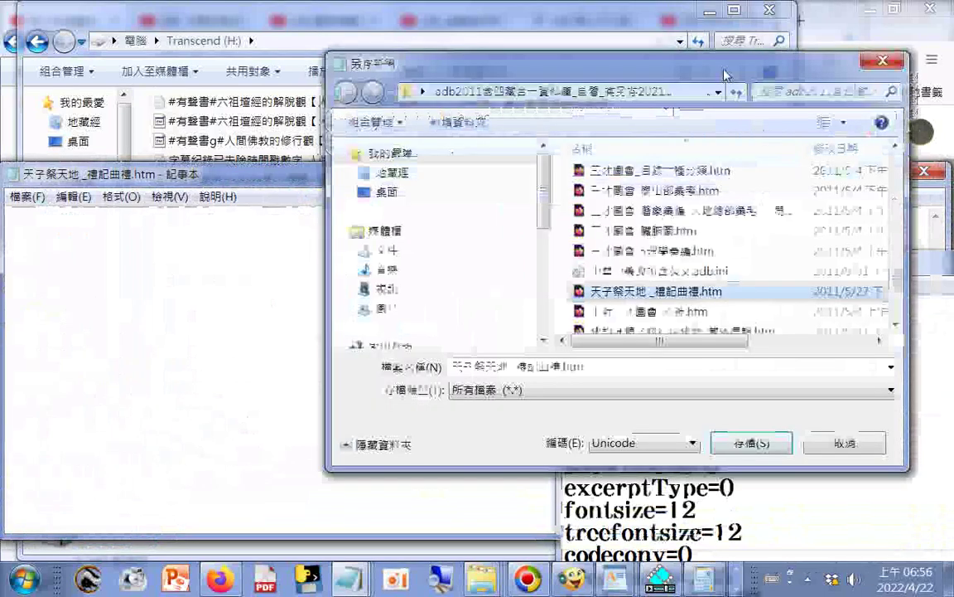
Step: Open 三才圖會-5理學彙編.htm in Firefox, inspect the full file path in its address, and minimize the browser
scroll(727, 191, "up", 1)
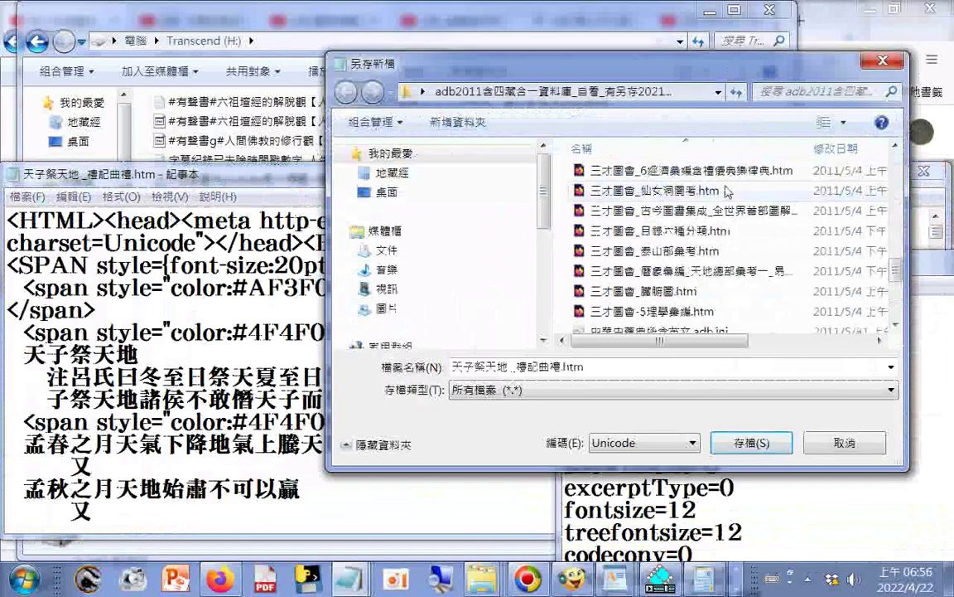
scroll(727, 191, "down", 1)
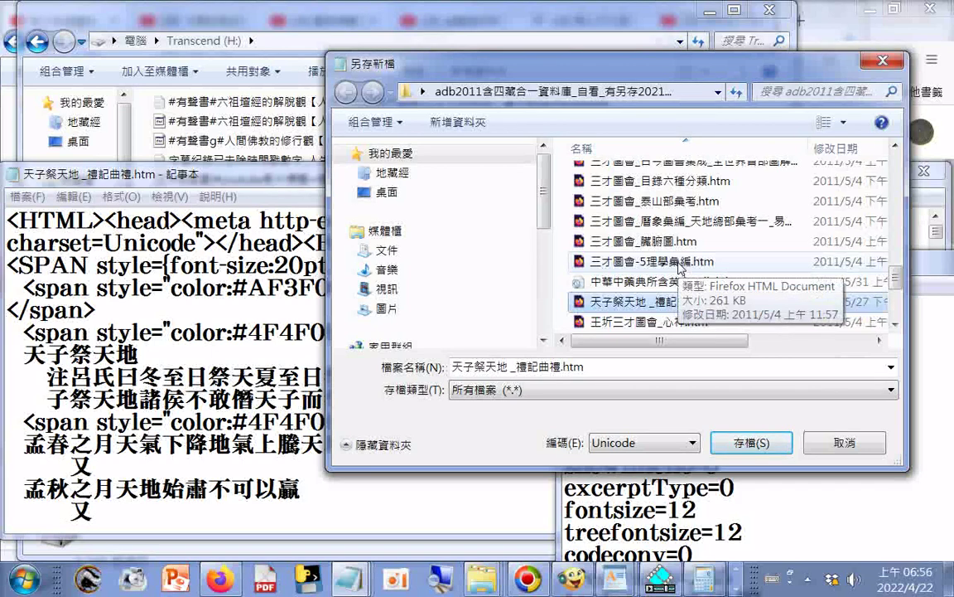
left_click(681, 264)
right_click(681, 264)
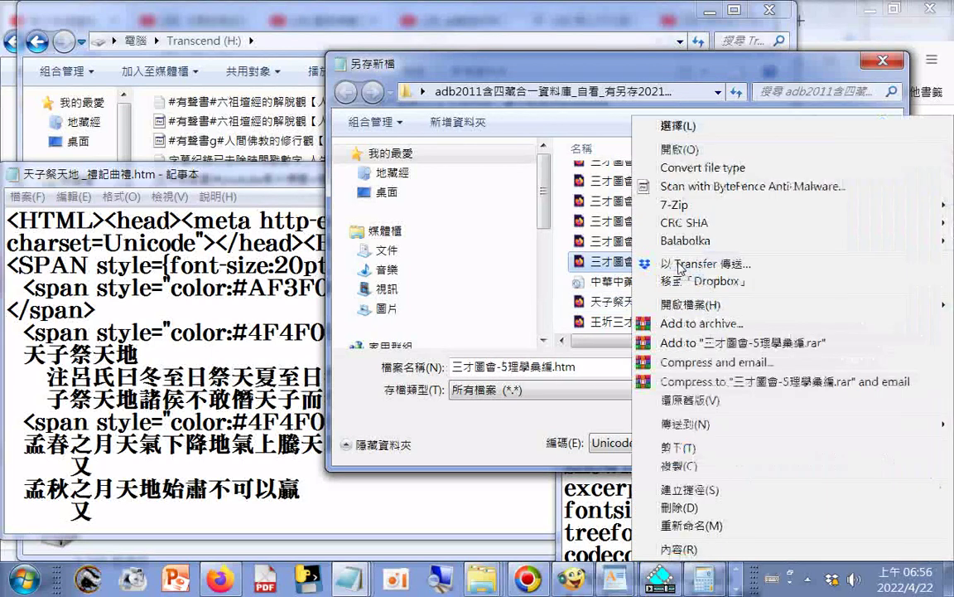
mouse_move(692, 307)
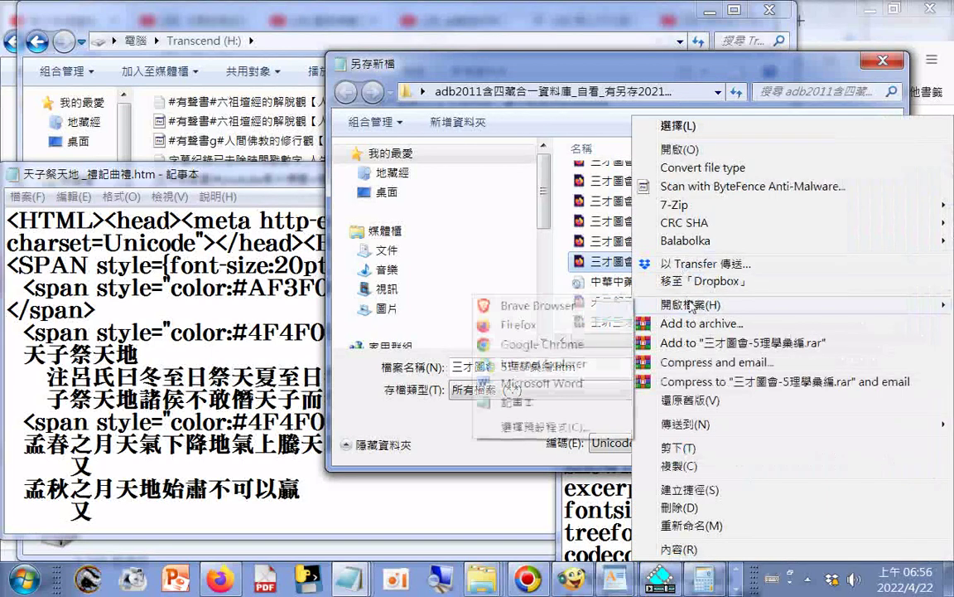
left_click(515, 324)
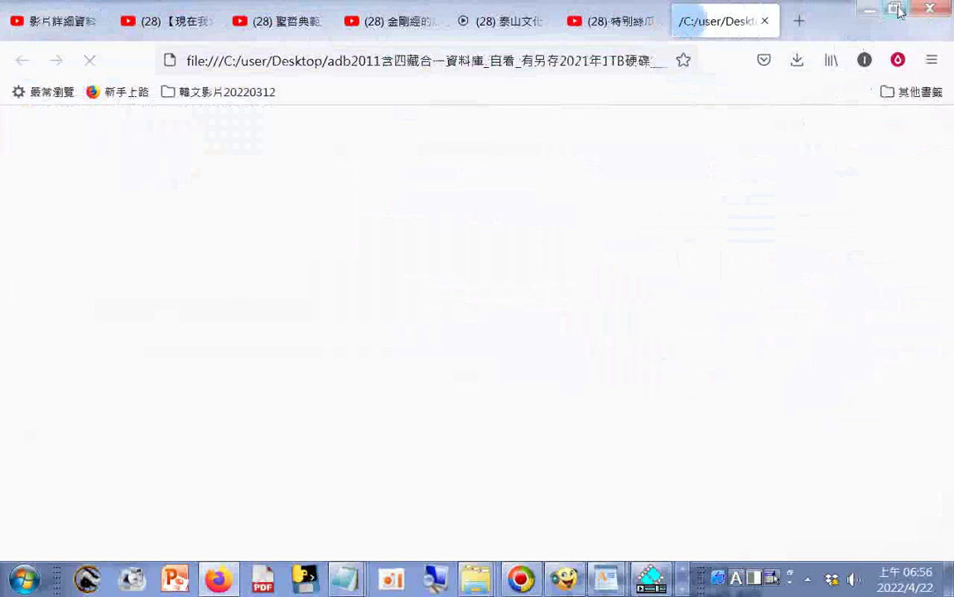
left_click(638, 64)
left_click_drag(643, 70, 322, 77)
left_click(629, 66)
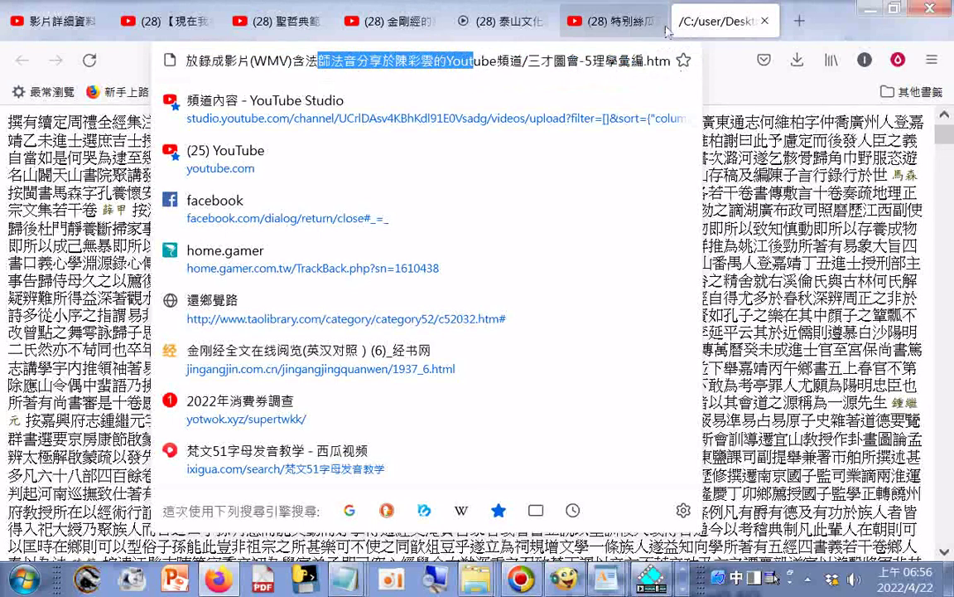
left_click(870, 8)
Step: Open 三才圖會_曆象彙編_天地總部彙考一_易經.htm in Firefox
right_click(648, 217)
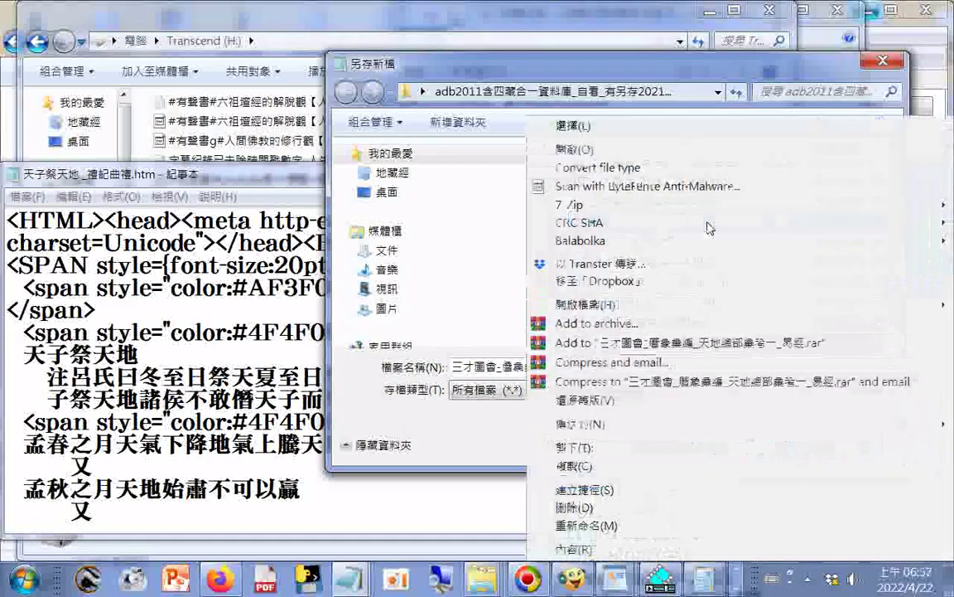
mouse_move(546, 304)
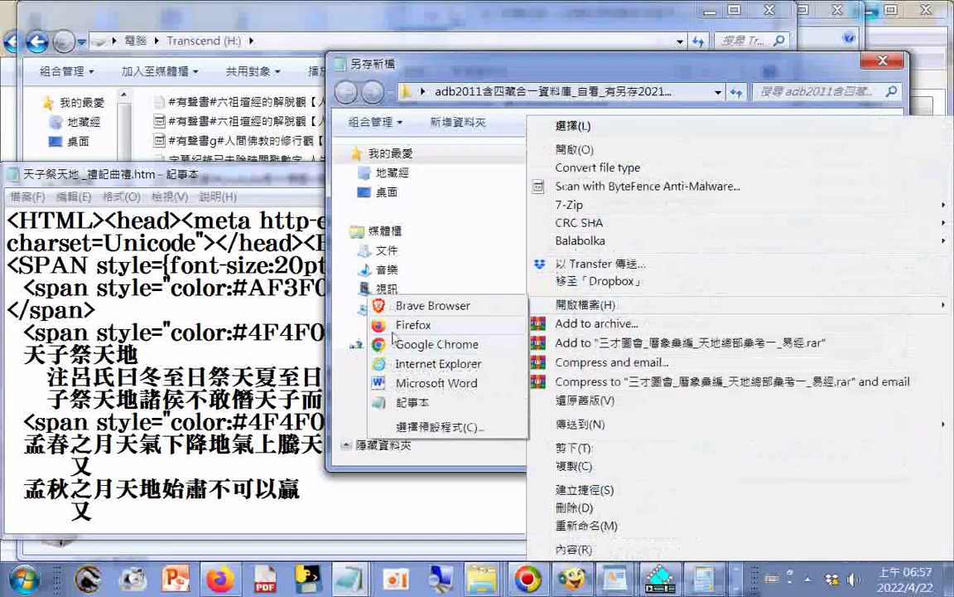
left_click(396, 327)
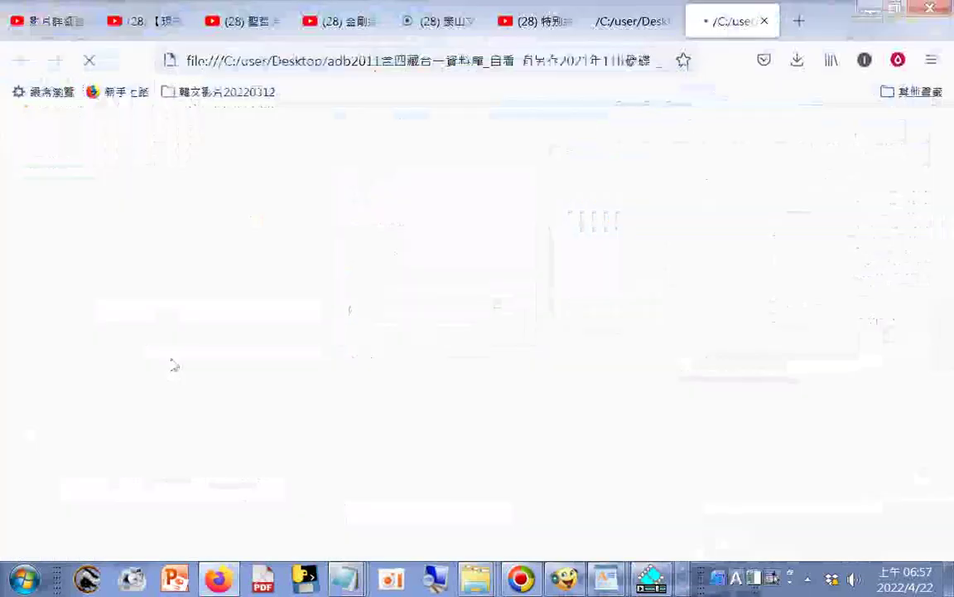